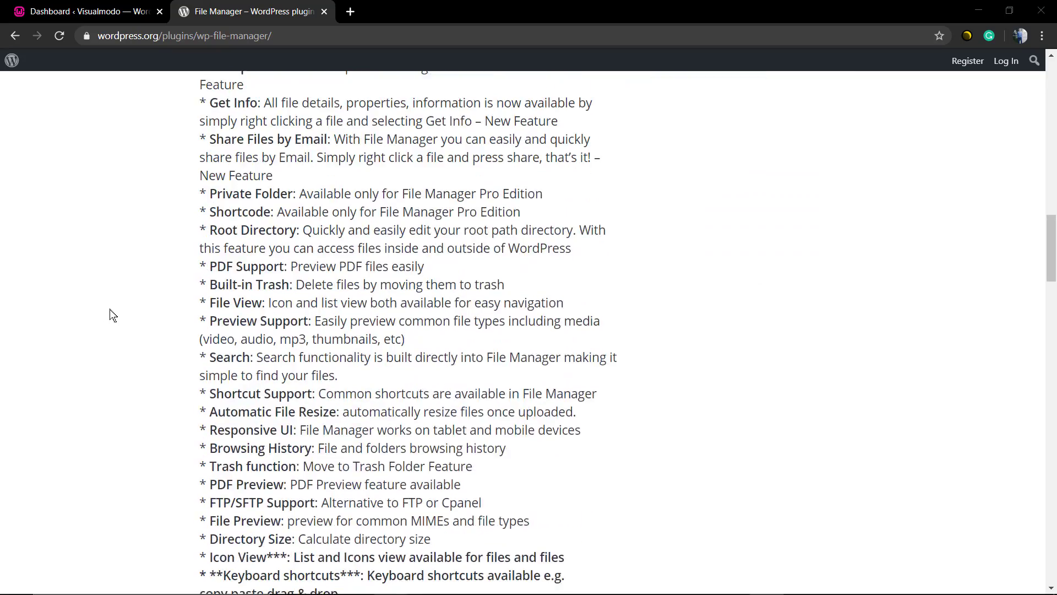
# Step: Review the feature lists, usage notes and screenshot gallery on the File Manager plugin's WordPress.org page
pyautogui.scroll(-17, 112, 314)
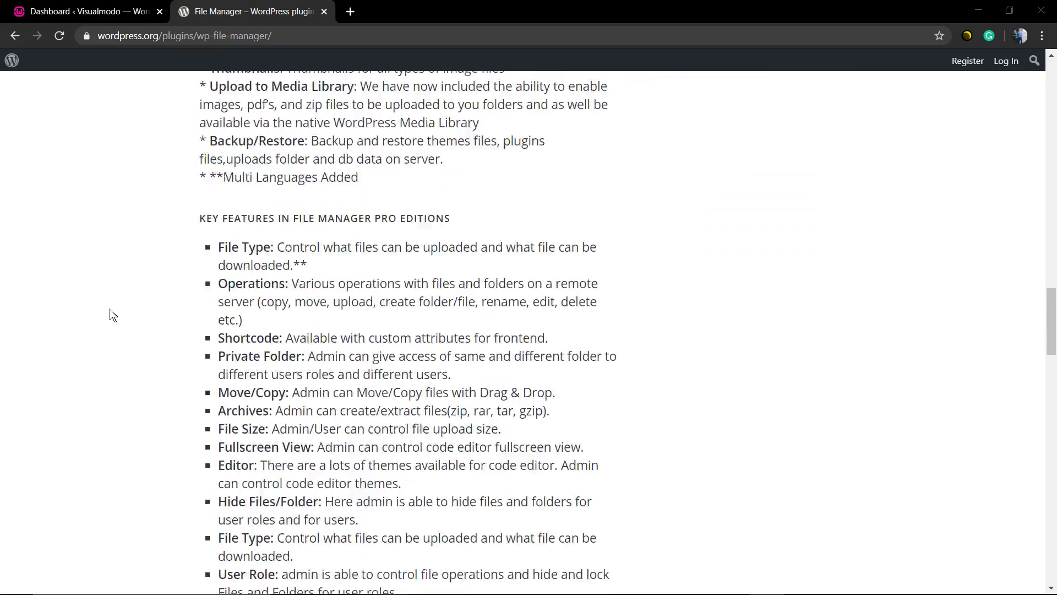
pyautogui.scroll(-13, 112, 314)
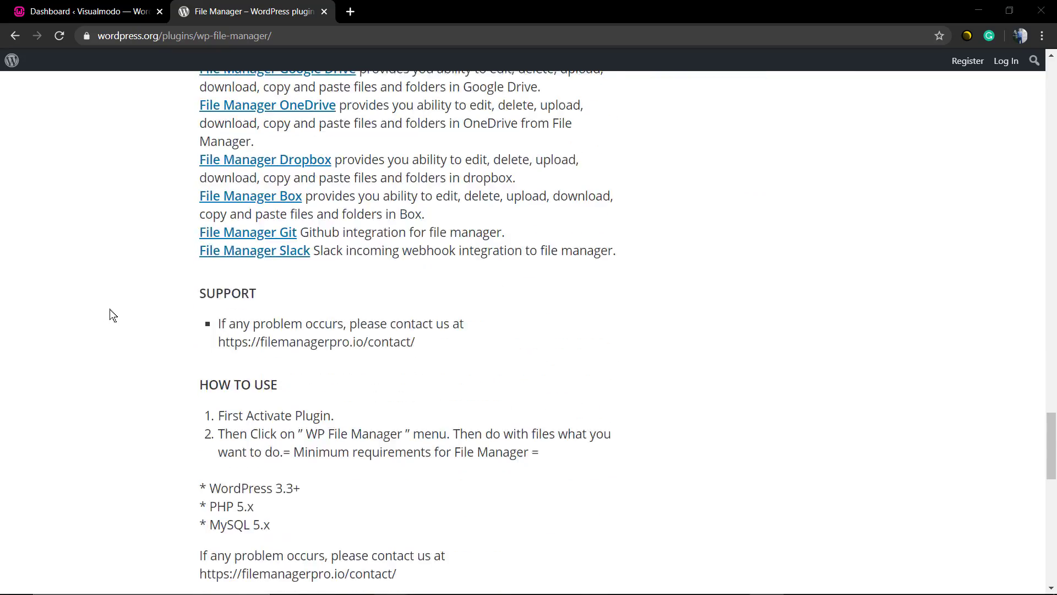
pyautogui.scroll(-2, 158, 302)
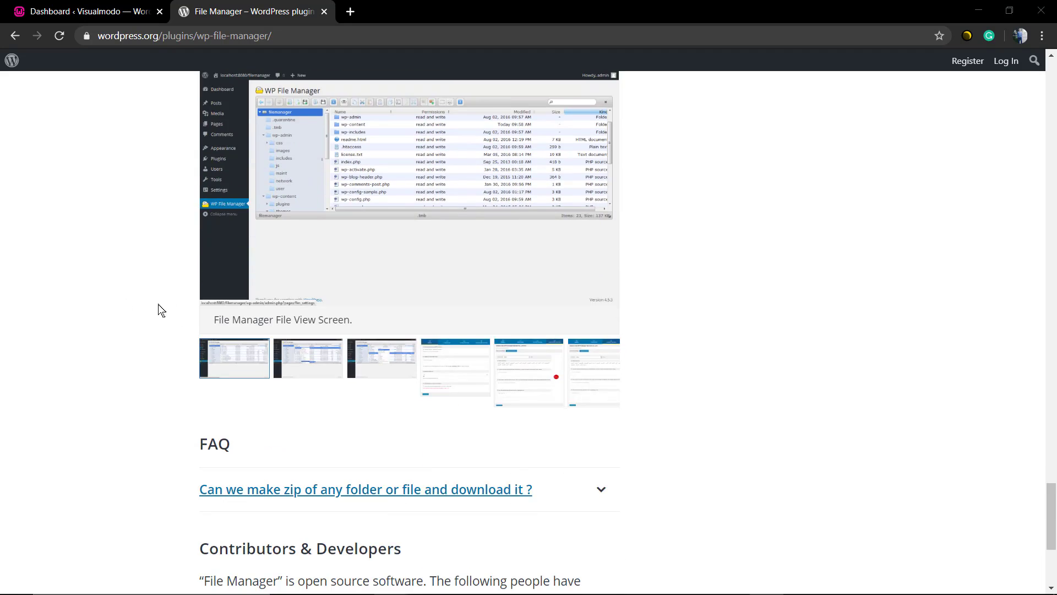
pyautogui.scroll(2, 159, 306)
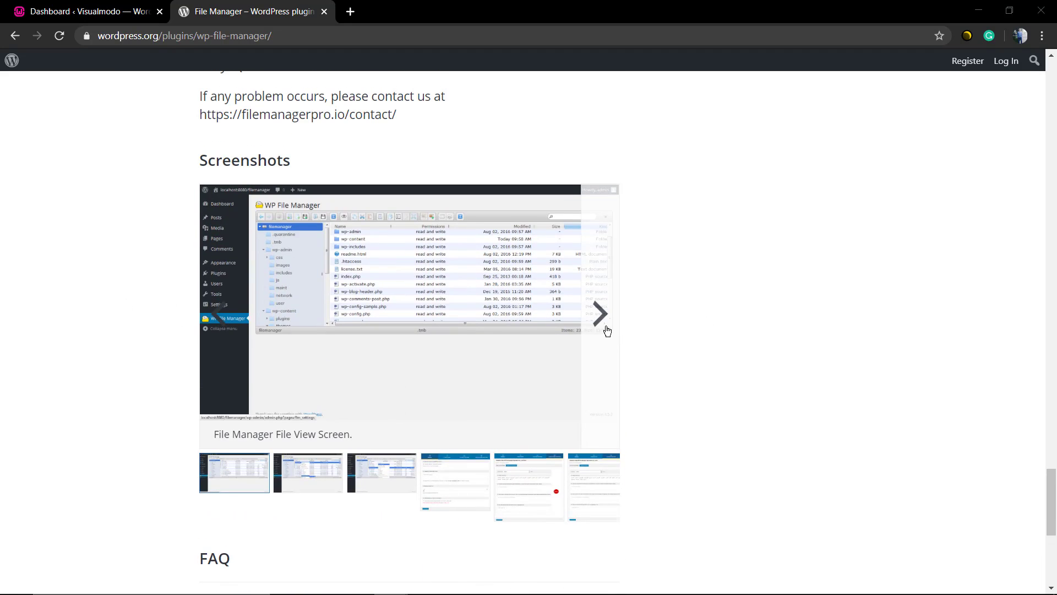
pyautogui.click(607, 329)
pyautogui.click(606, 329)
pyautogui.click(607, 330)
pyautogui.click(607, 330)
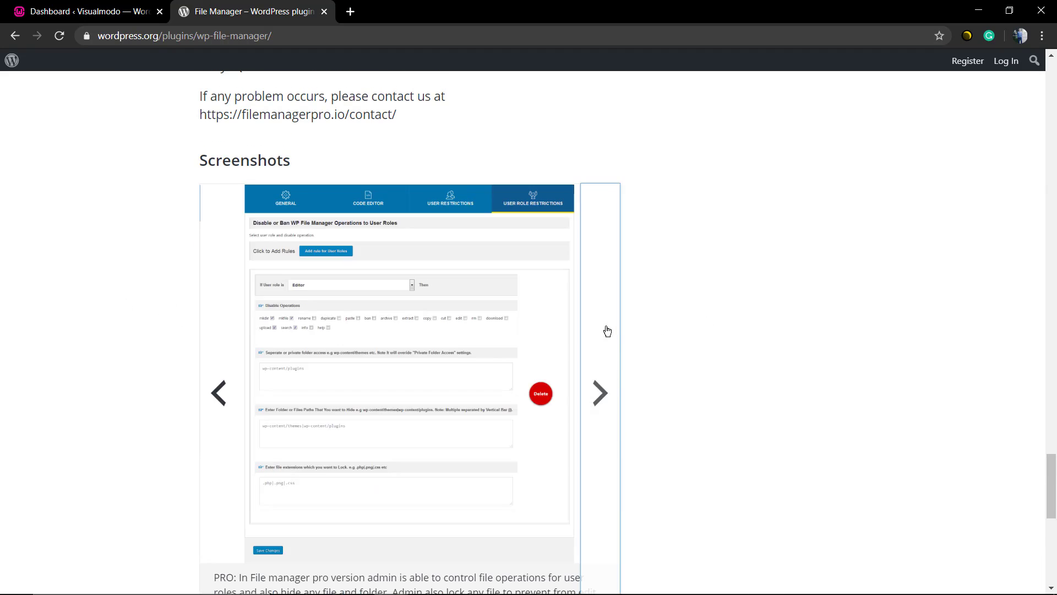
pyautogui.click(607, 331)
pyautogui.click(607, 330)
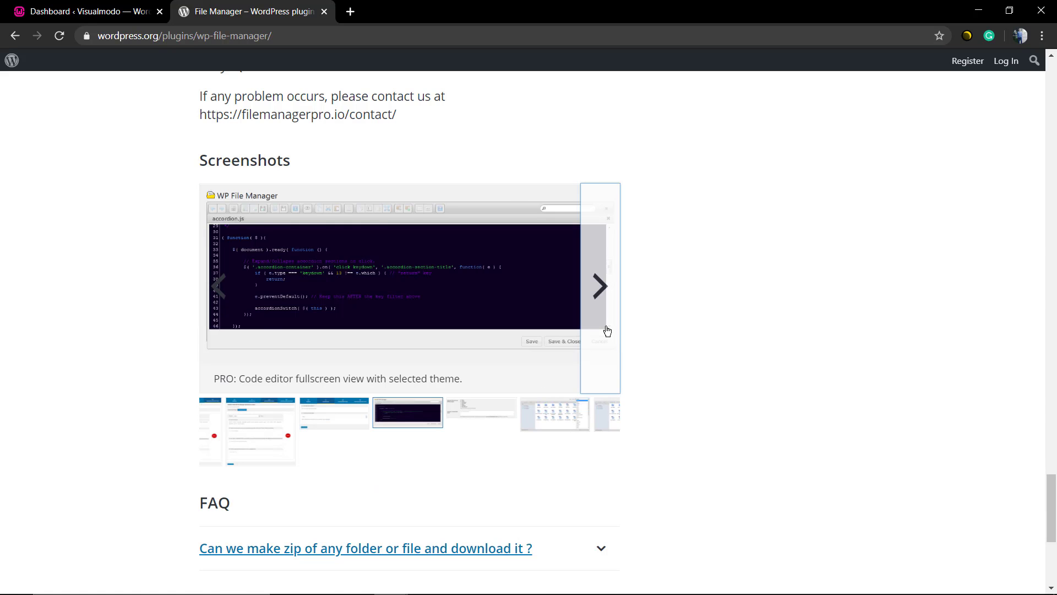
pyautogui.click(607, 330)
pyautogui.click(608, 330)
pyautogui.click(607, 330)
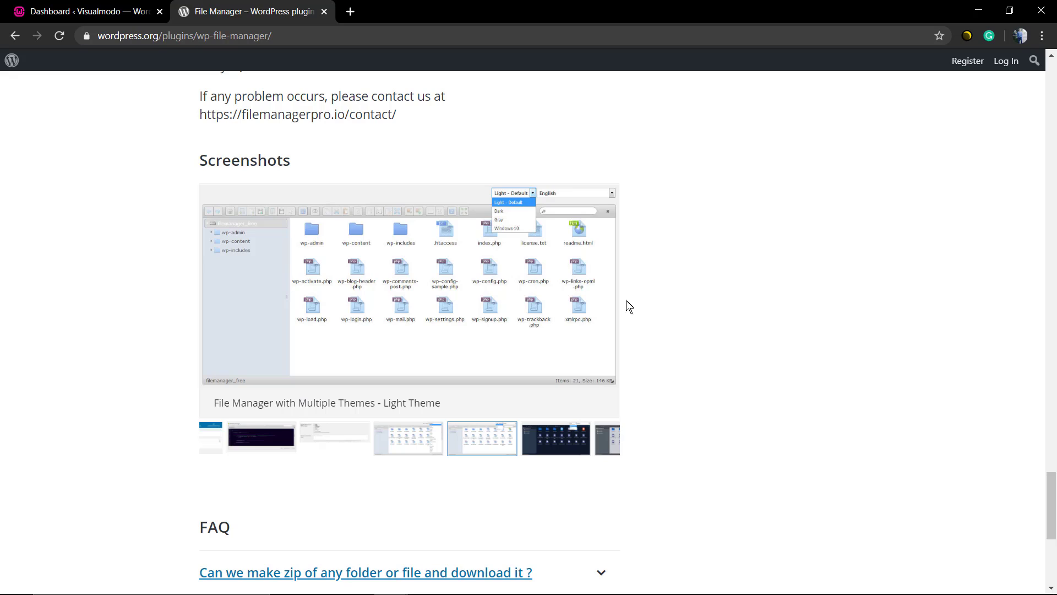
pyautogui.click(606, 302)
pyautogui.click(606, 302)
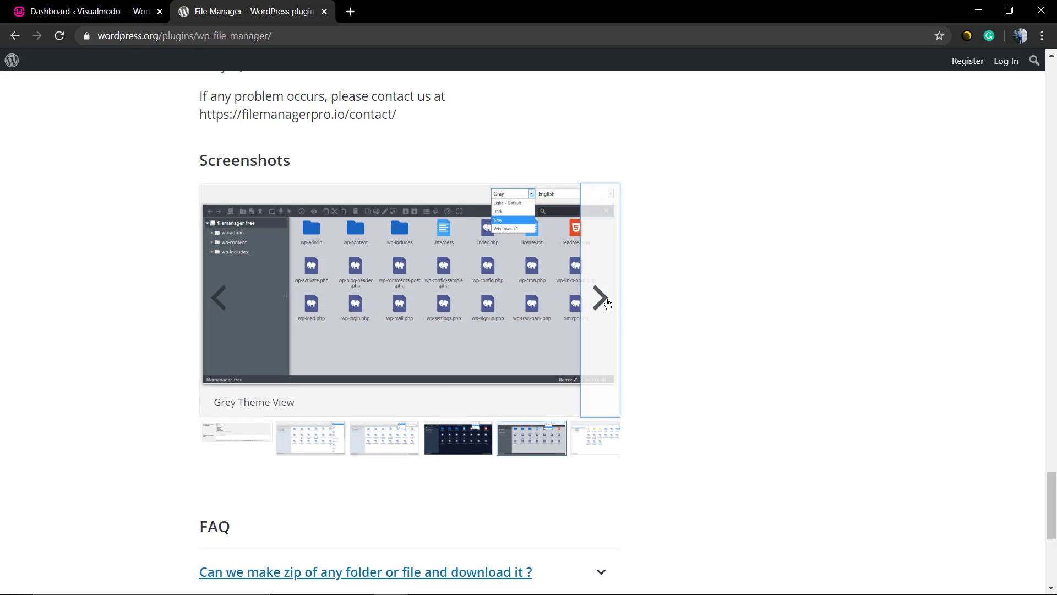
pyautogui.click(607, 301)
pyautogui.click(607, 302)
pyautogui.scroll(8, 736, 357)
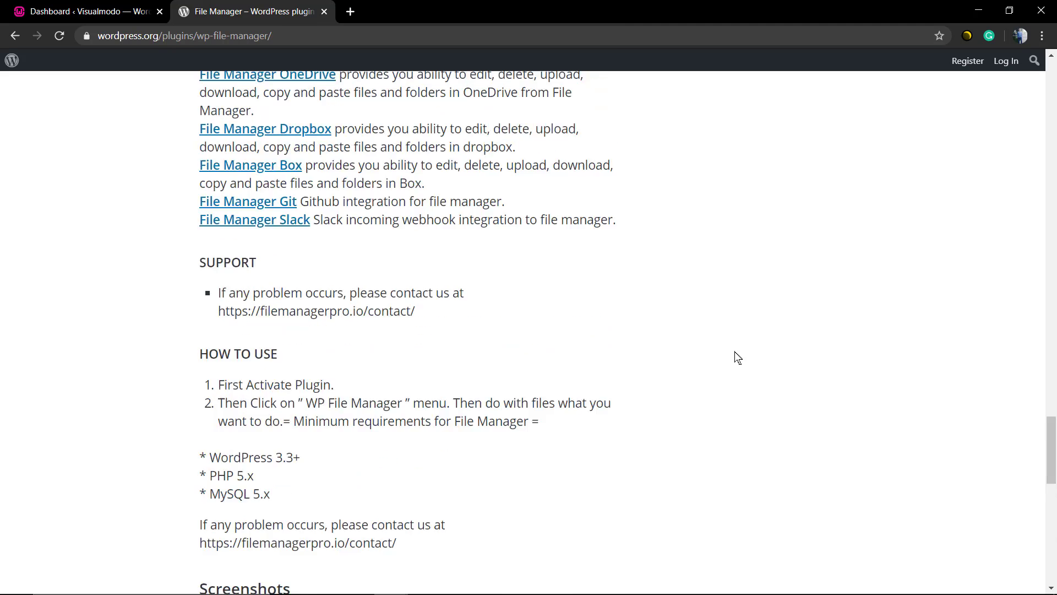
pyautogui.scroll(20, 736, 357)
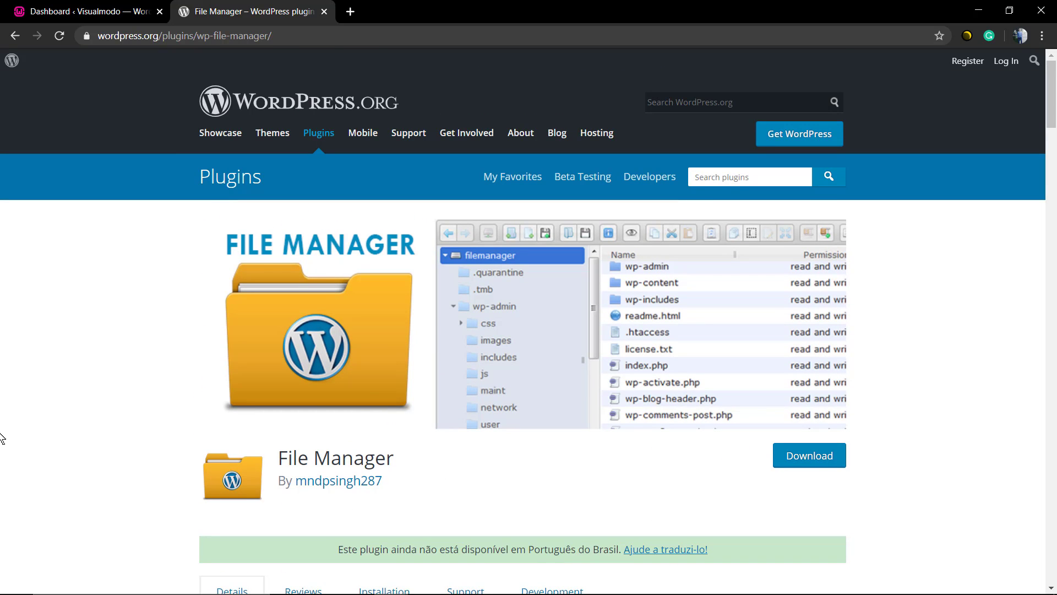
# Step: Switch to the WordPress dashboard and open the page for adding new plugins
pyautogui.click(91, 11)
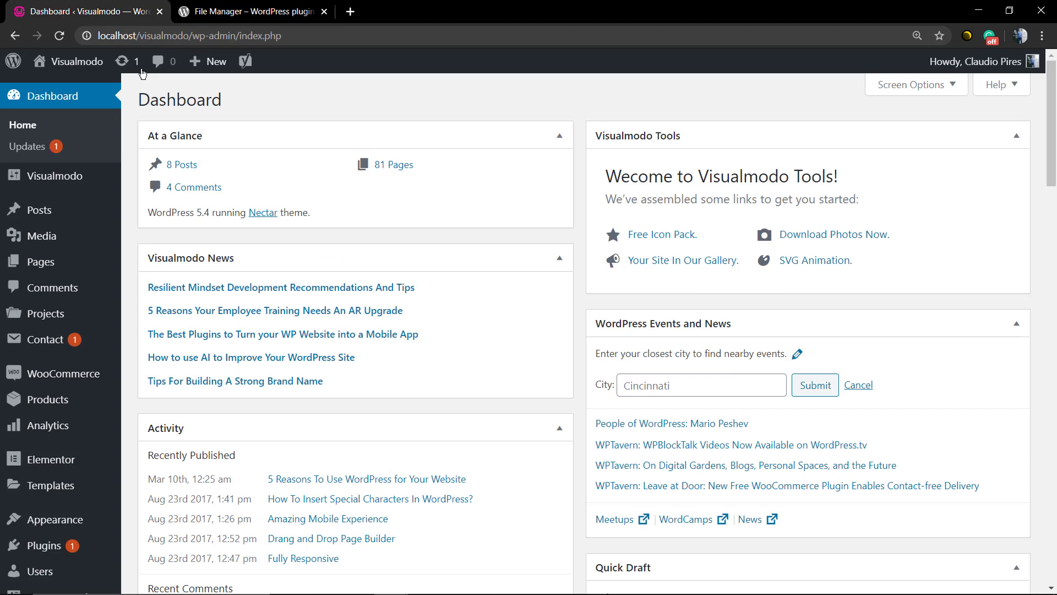
pyautogui.moveTo(42, 427)
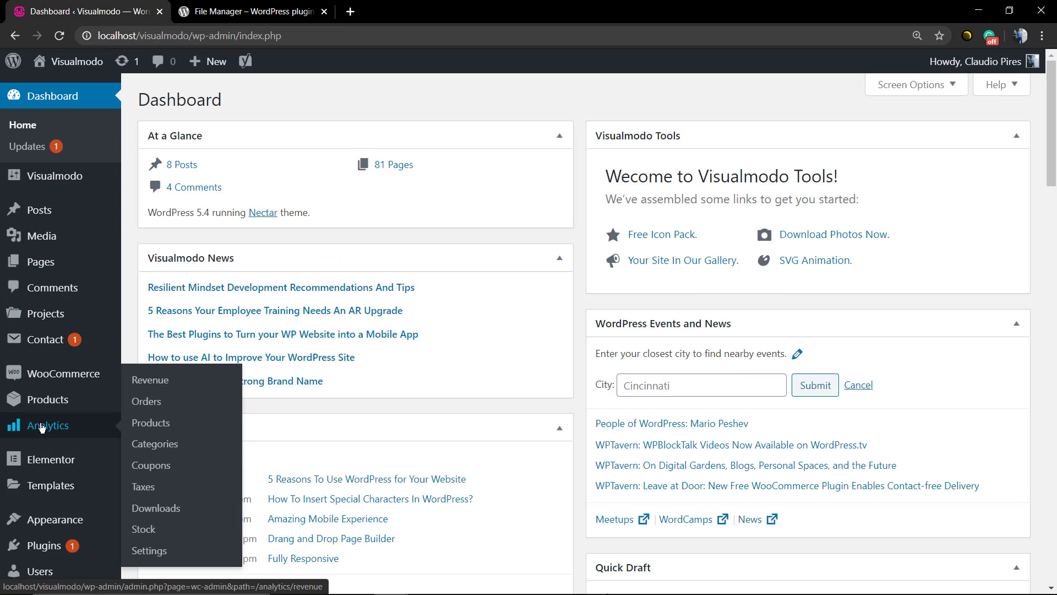
pyautogui.scroll(-2, 50, 449)
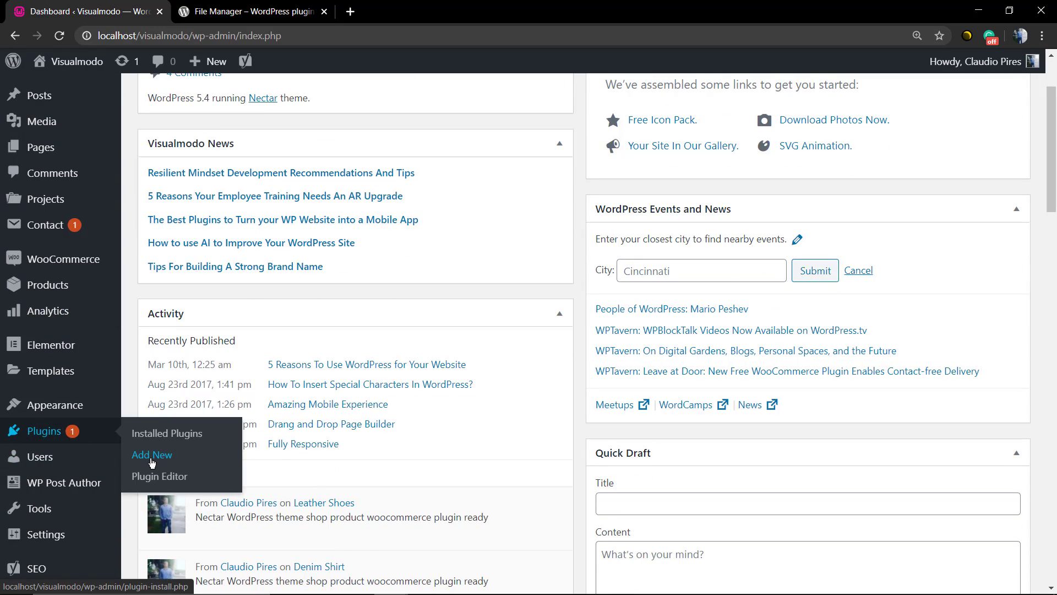
pyautogui.click(152, 461)
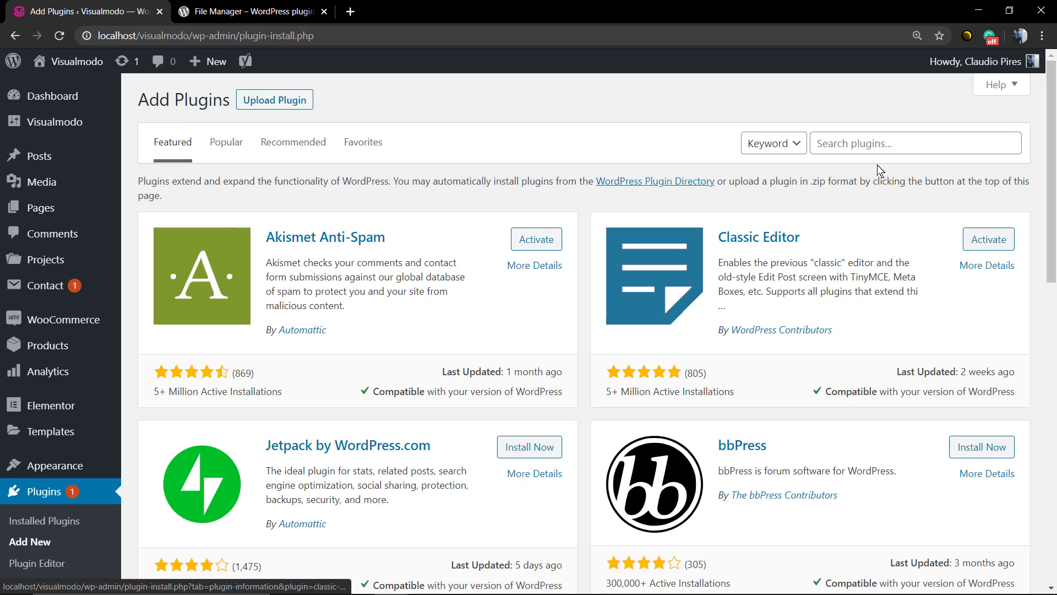
# Step: Search the plugins for "file manager" and activate the File Manager plugin that has 600,000+ active installations
pyautogui.click(865, 146)
pyautogui.write('file man')
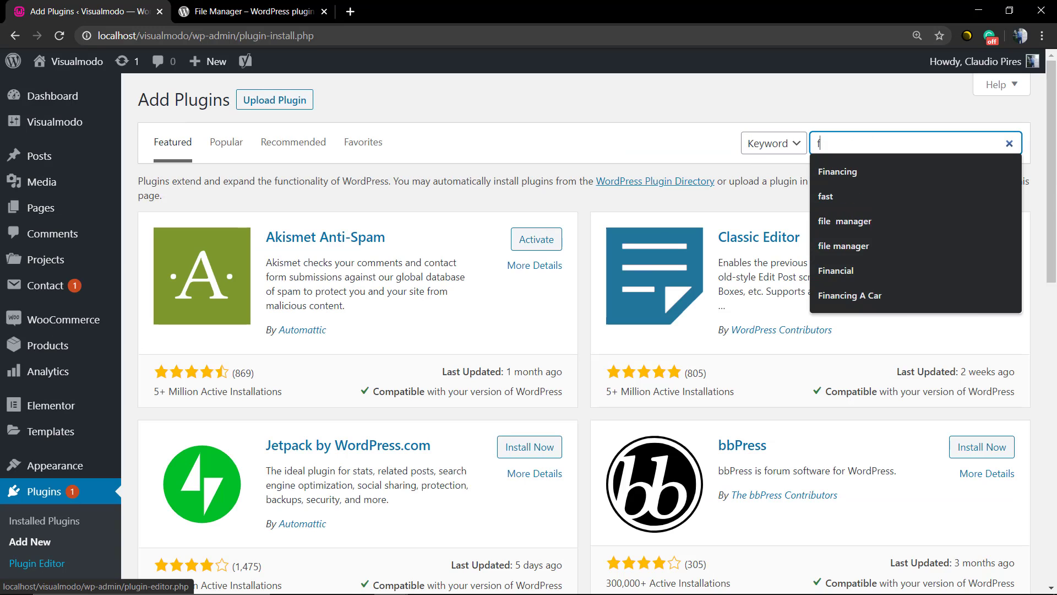
pyautogui.write('ager')
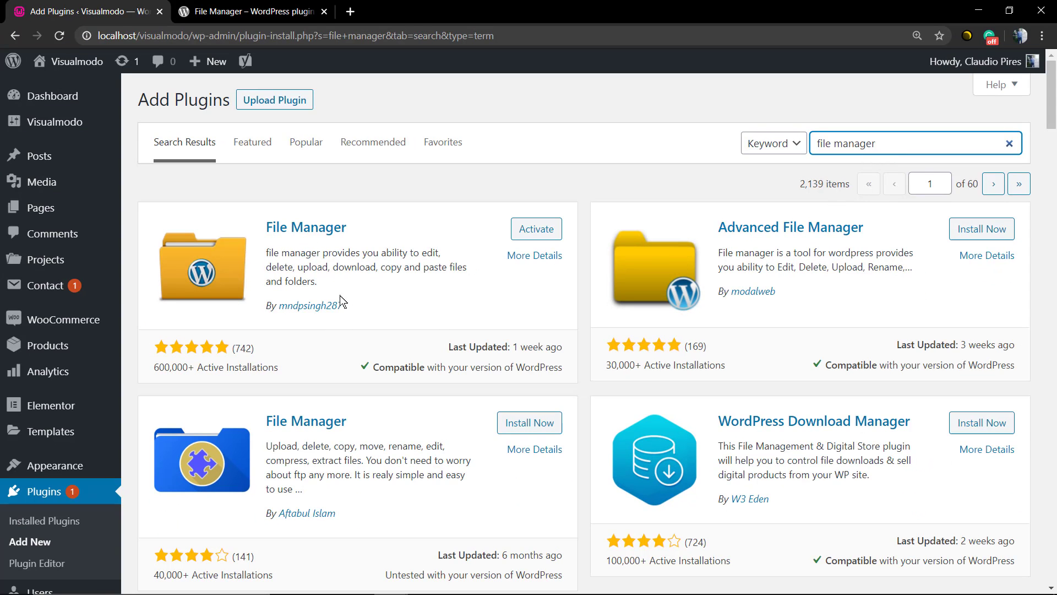
pyautogui.moveTo(341, 305); pyautogui.dragTo(279, 305)
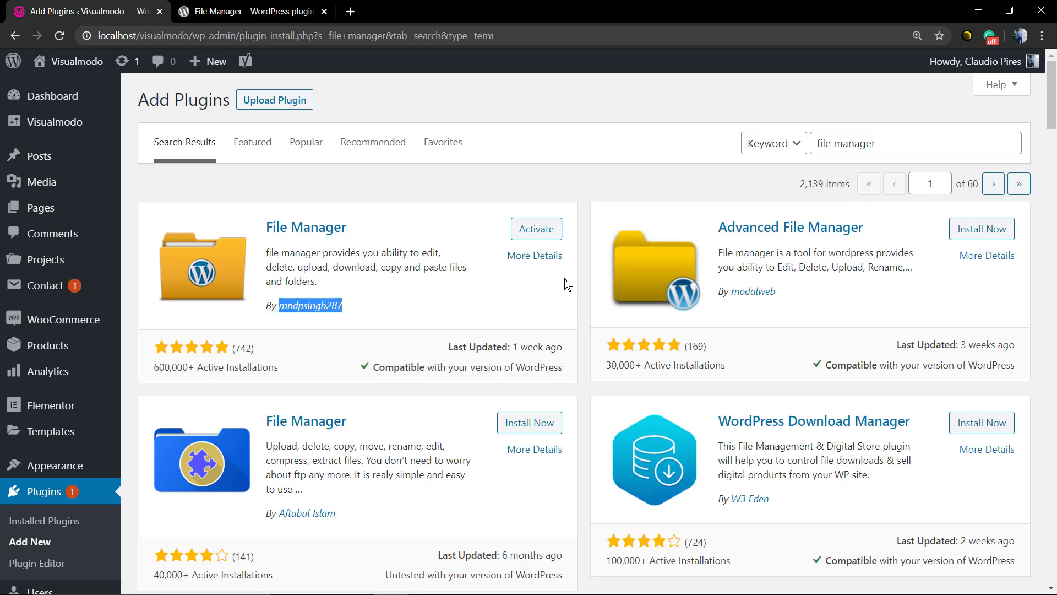
pyautogui.click(548, 234)
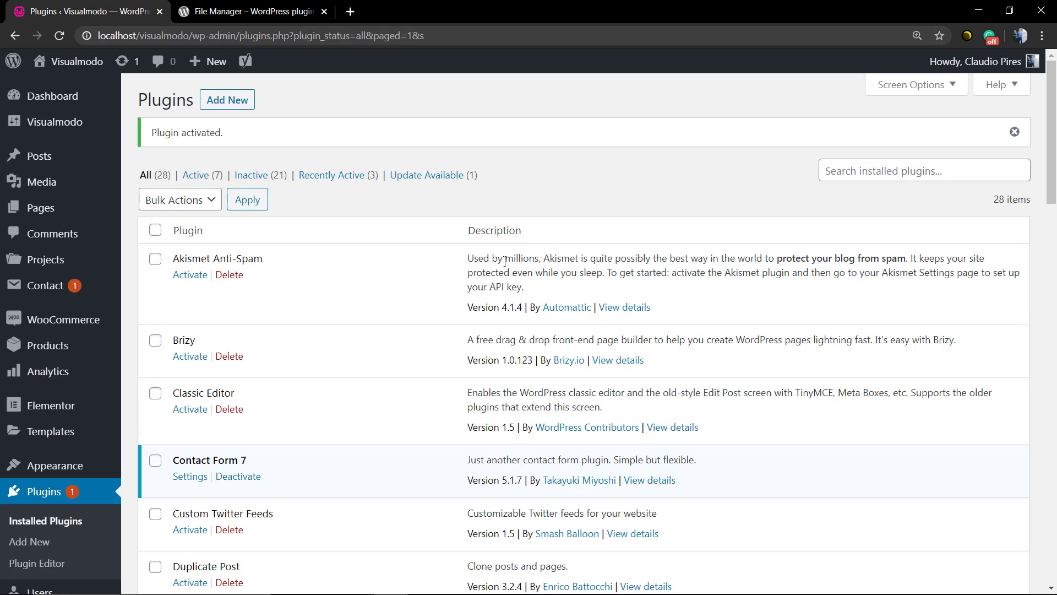
# Step: Locate WP File Manager among the installed plugins and open its WP File Manager page from the dashboard
pyautogui.scroll(-4, 497, 266)
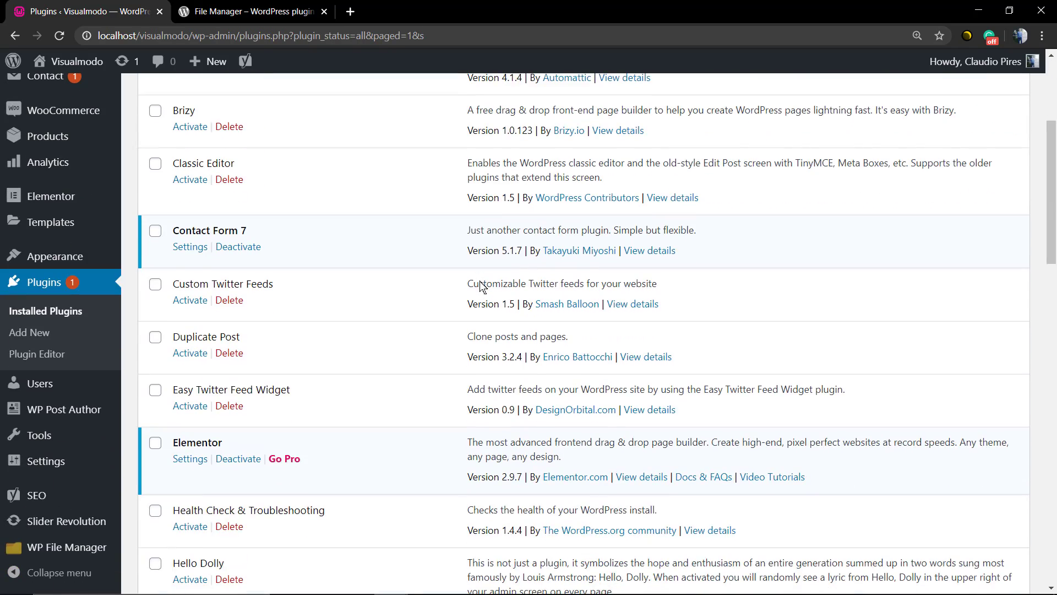
pyautogui.scroll(-13, 480, 285)
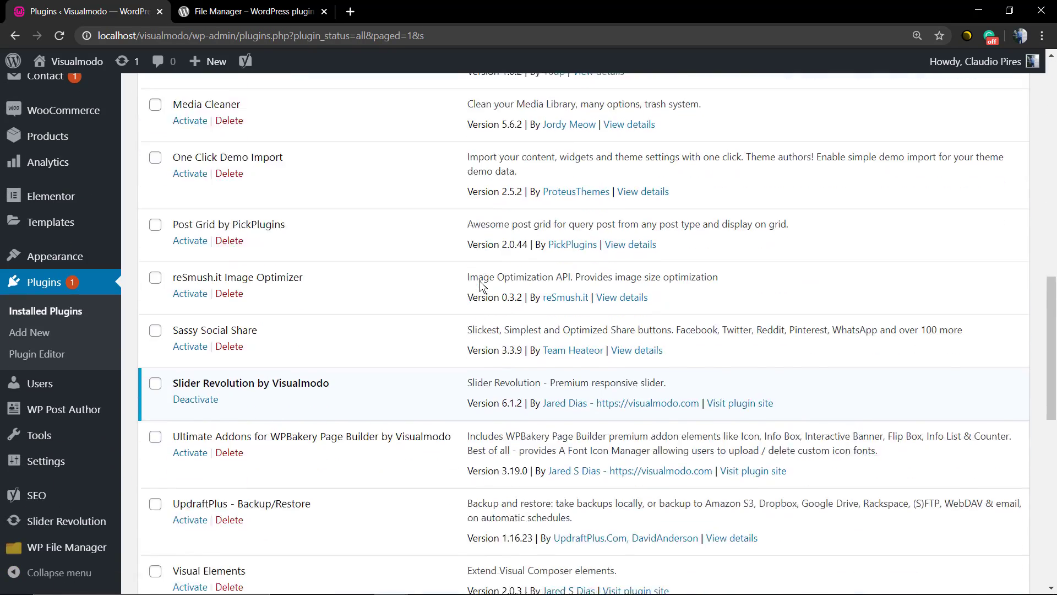
pyautogui.scroll(-6, 479, 285)
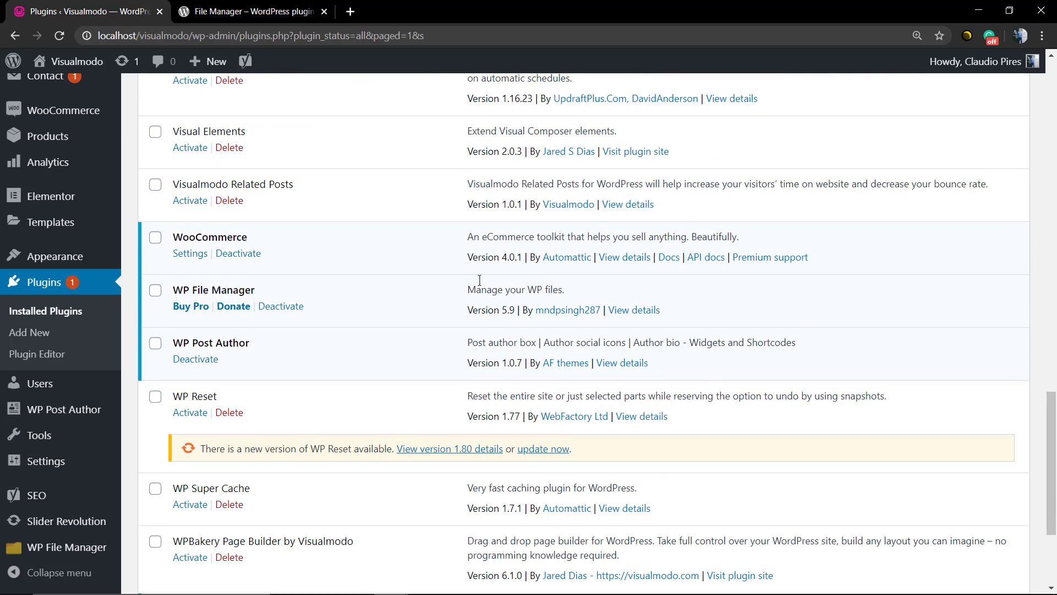
pyautogui.scroll(-2, 479, 280)
pyautogui.scroll(2, 468, 292)
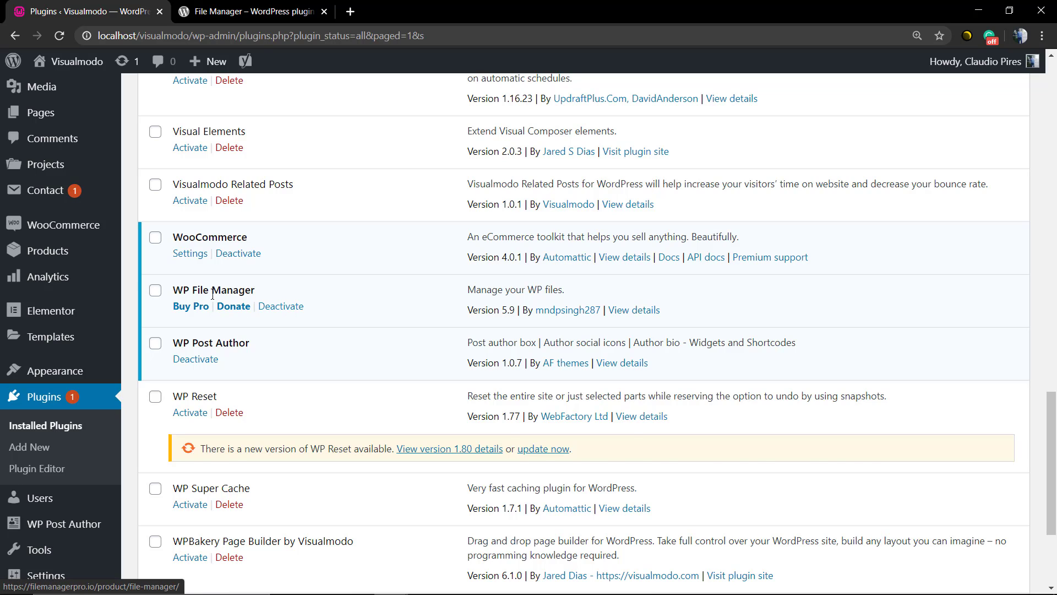
pyautogui.scroll(1, 254, 394)
pyautogui.scroll(-4, 255, 299)
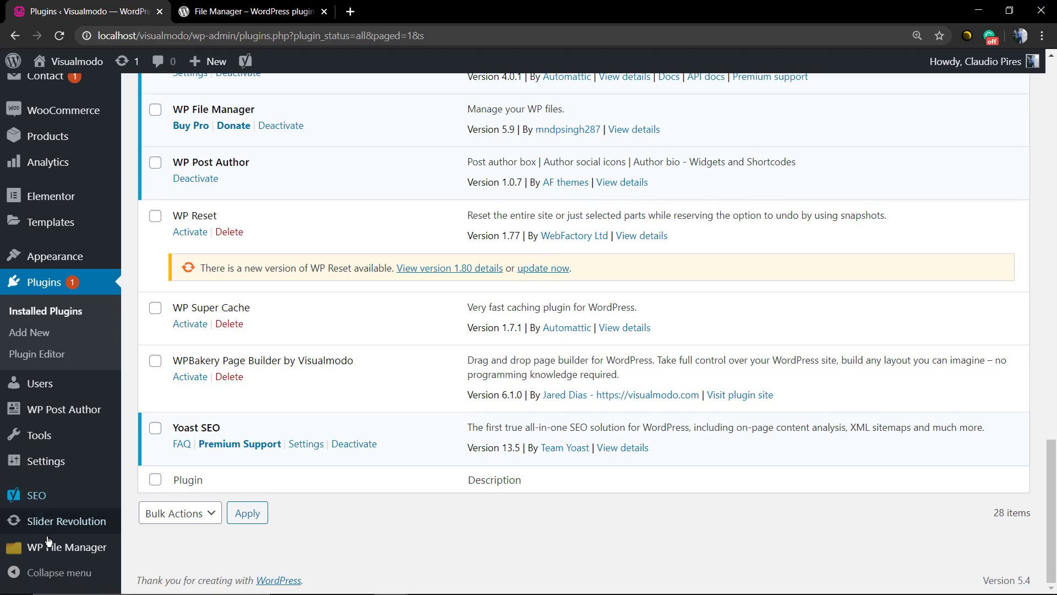
pyautogui.moveTo(2, 557)
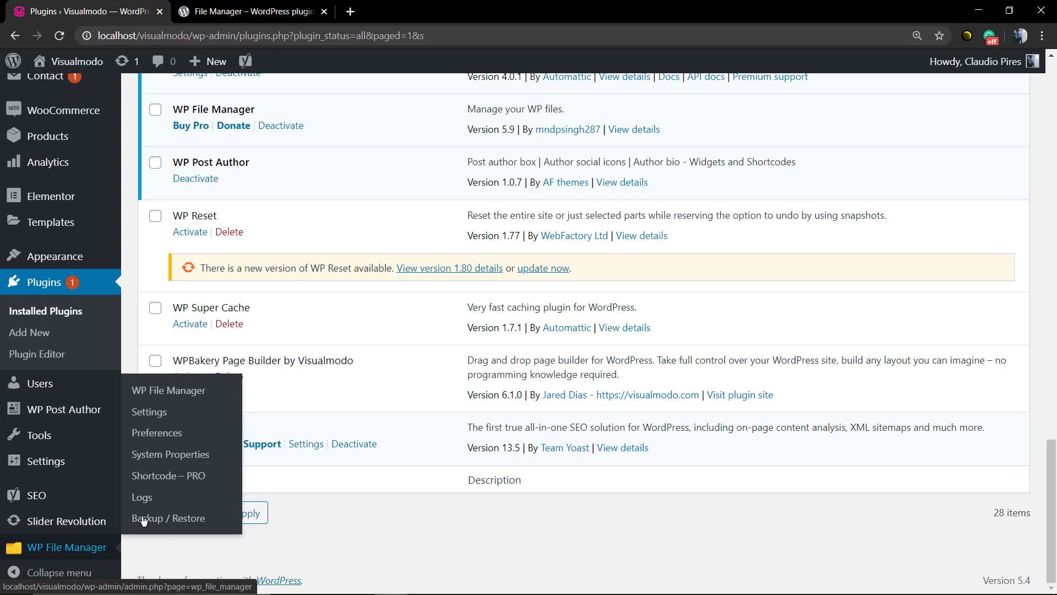
pyautogui.click(165, 394)
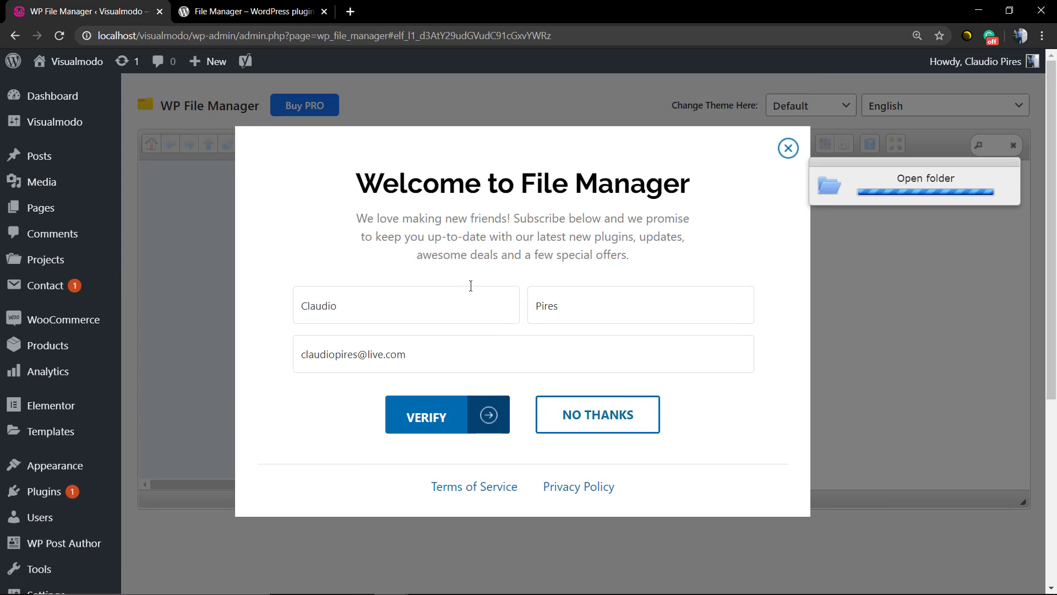
pyautogui.doubleClick(466, 352)
pyautogui.press('BackSpace')
pyautogui.press('BackSpace')
pyautogui.press('BackSpace')
pyautogui.press('BackSpace')
pyautogui.press('BackSpace')
pyautogui.press('BackSpace')
pyautogui.press('BackSpace')
pyautogui.press('BackSpace')
pyautogui.press('BackSpace')
pyautogui.press('BackSpace')
pyautogui.press('BackSpace')
pyautogui.press('BackSpace')
pyautogui.press('BackSpace')
pyautogui.press('BackSpace')
pyautogui.press('BackSpace')
pyautogui.press('BackSpace')
pyautogui.press('BackSpace')
pyautogui.press('BackSpace')
pyautogui.press('BackSpace')
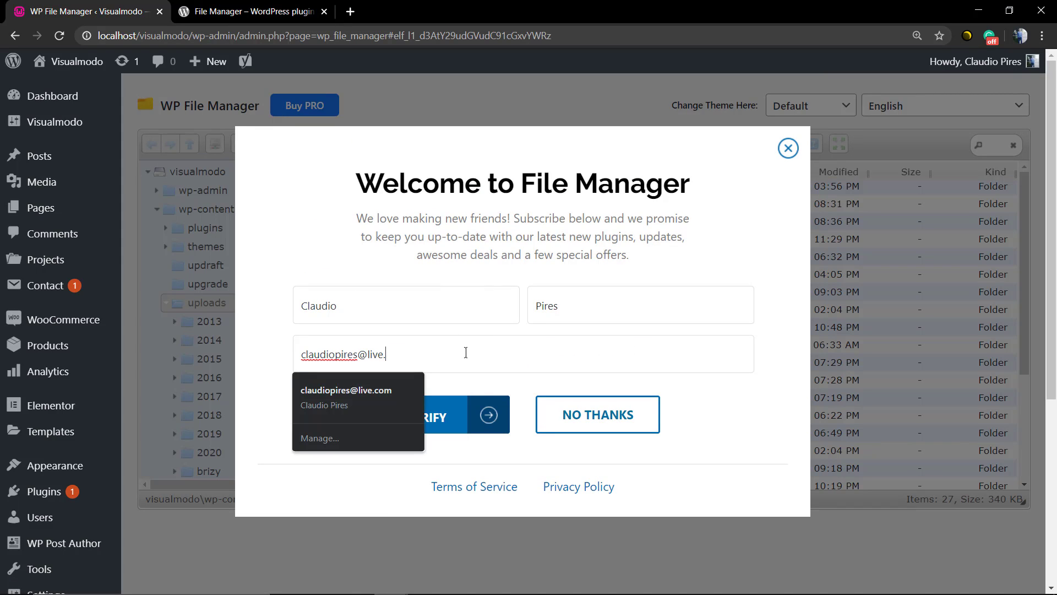
# Step: Decline the File Manager welcome subscription and dismiss the plugin's review request
pyautogui.click(570, 434)
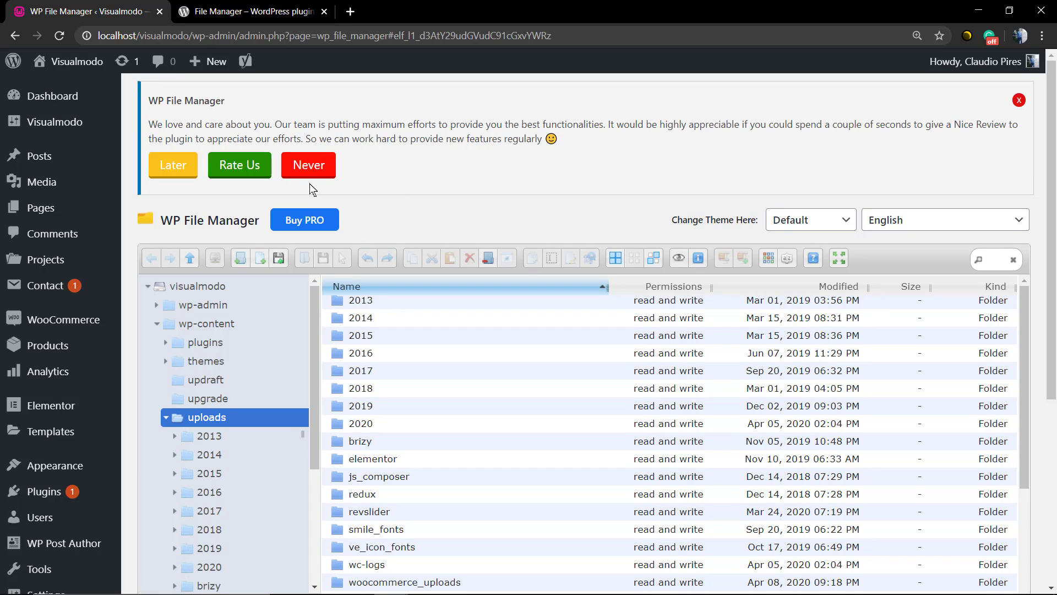
pyautogui.click(1018, 101)
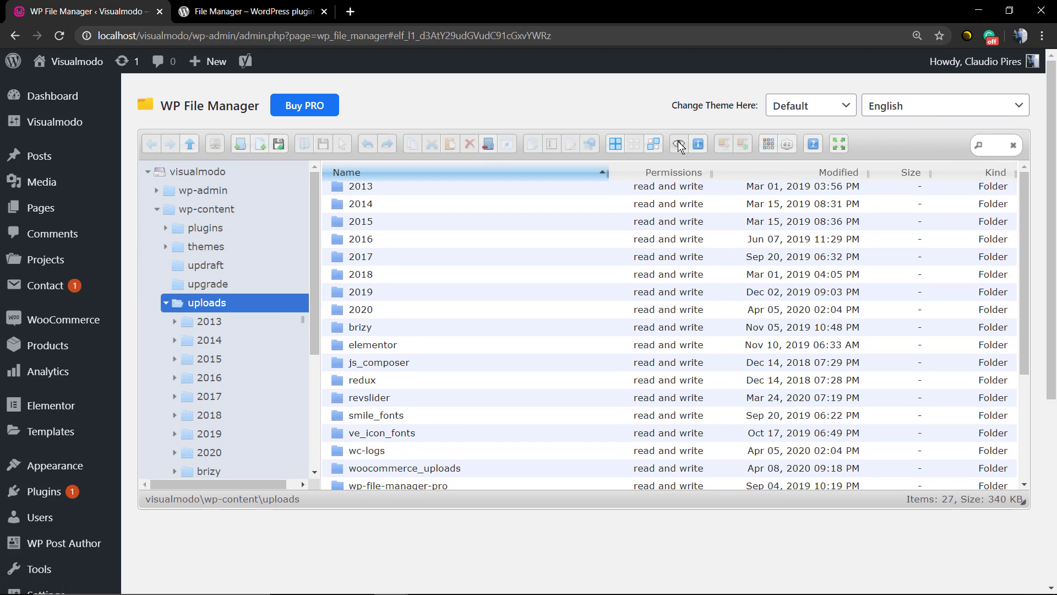
# Step: Look over the available interface languages and set the file manager's theme to Dark
pyautogui.click(924, 110)
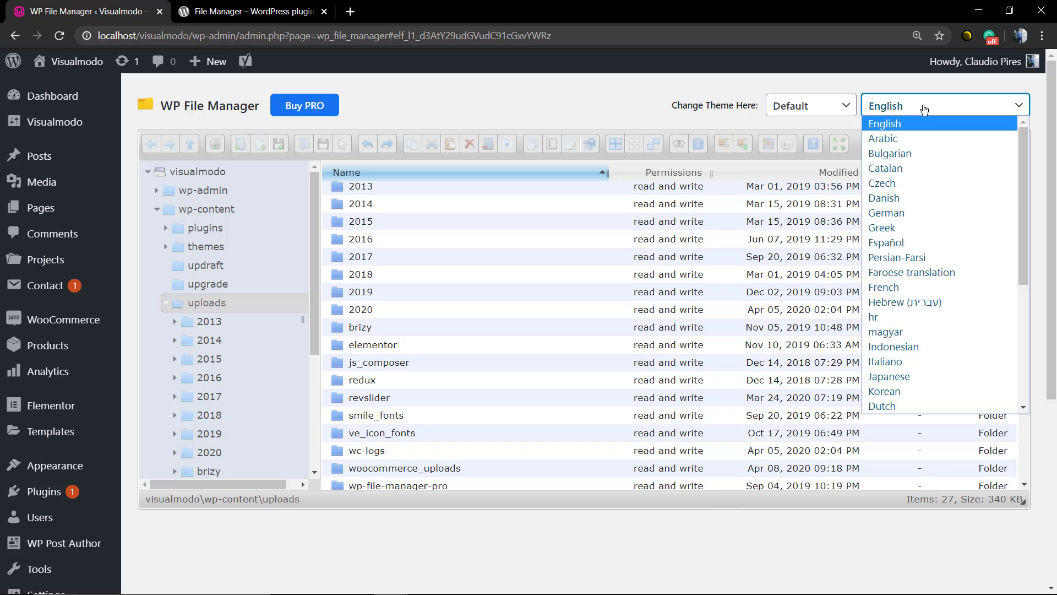
pyautogui.click(924, 109)
pyautogui.click(835, 106)
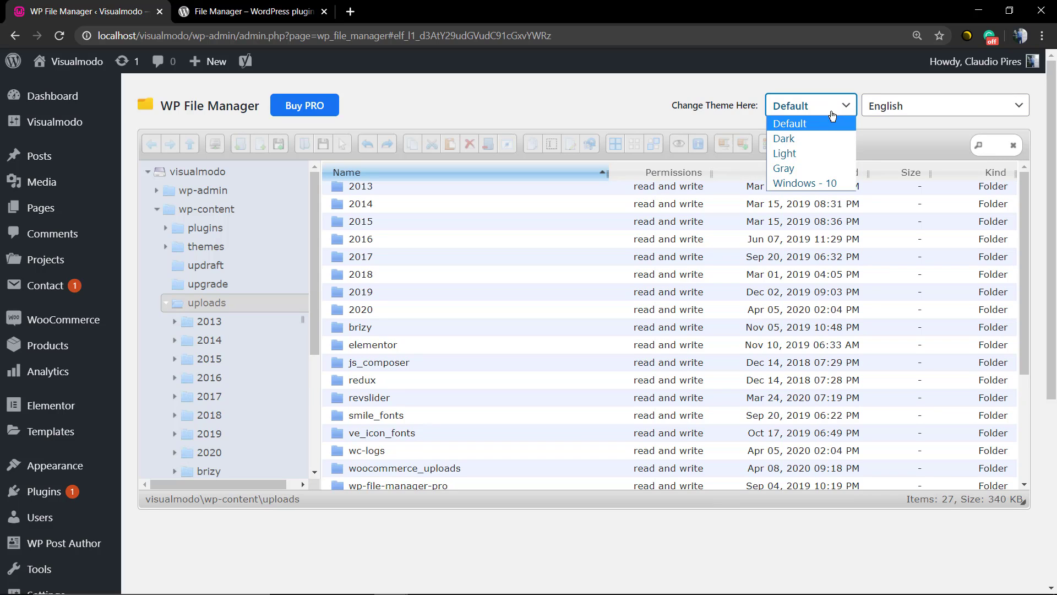
pyautogui.click(820, 138)
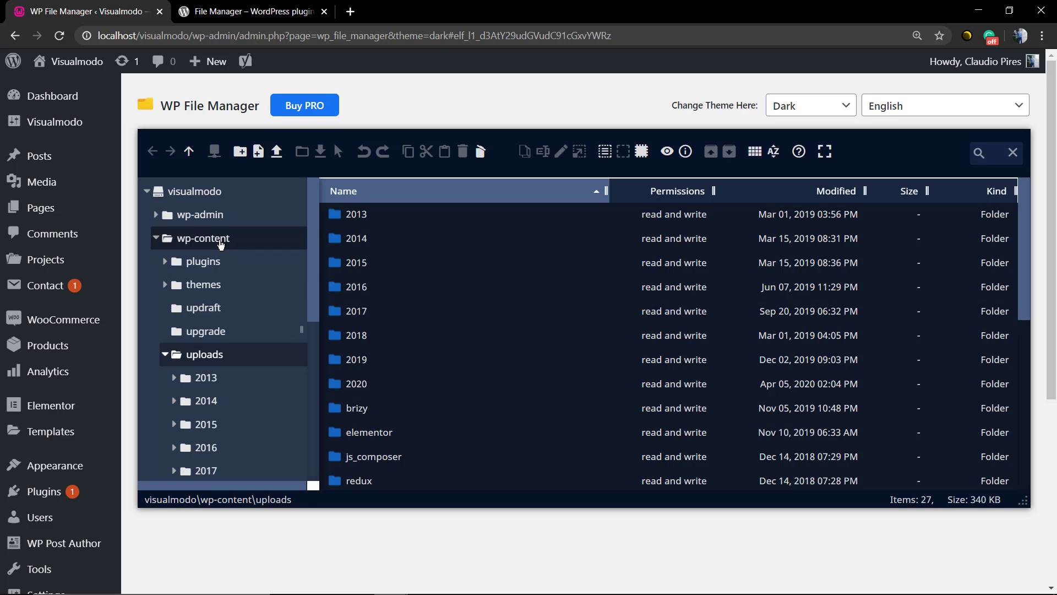
# Step: Open the themes folder inside wp-content and download the twentytwenty theme folder
pyautogui.click(221, 242)
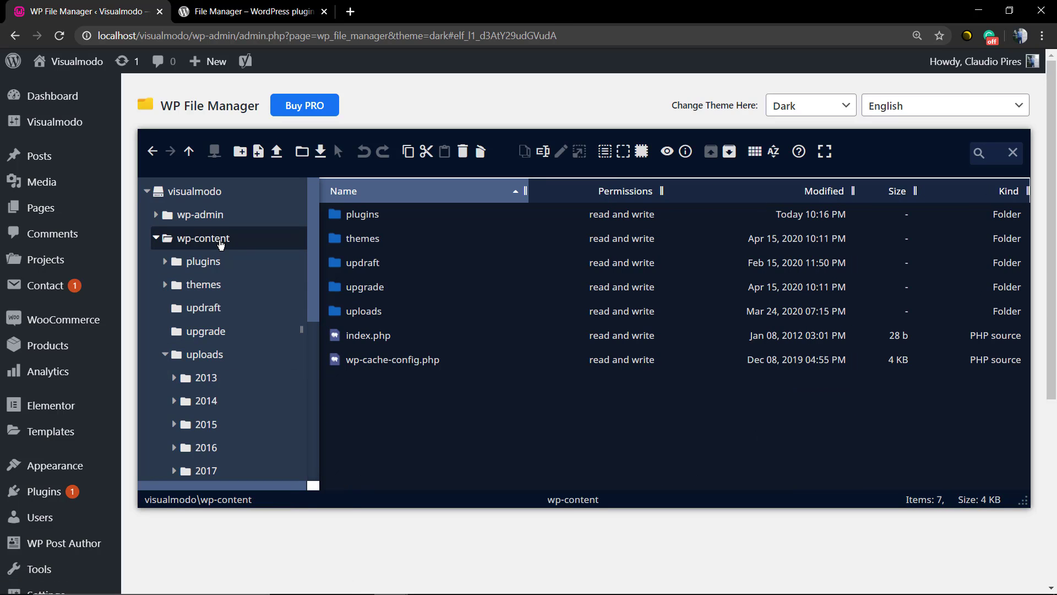
pyautogui.click(382, 240)
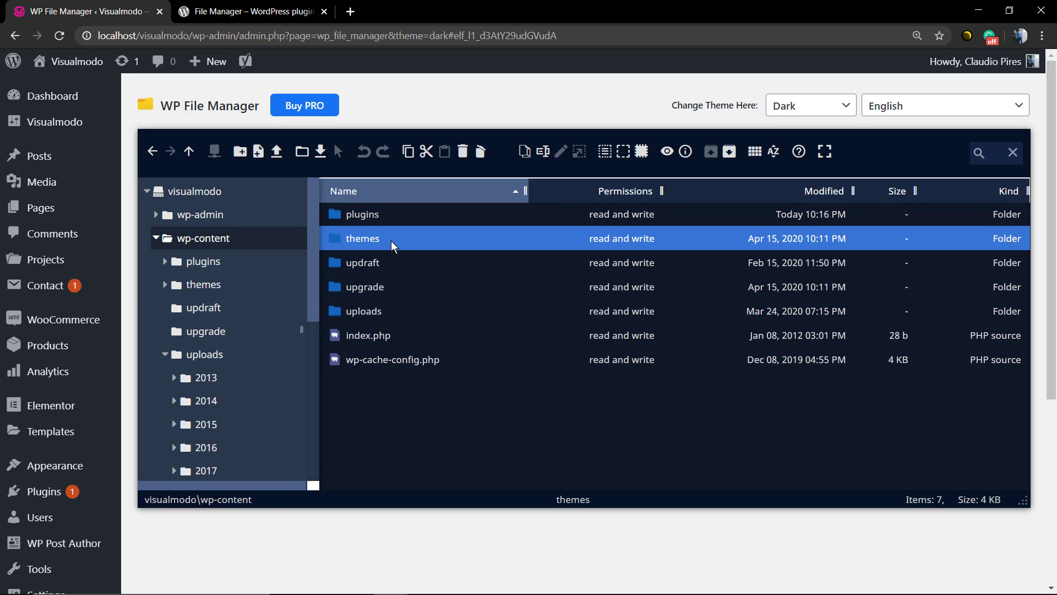
pyautogui.doubleClick(393, 245)
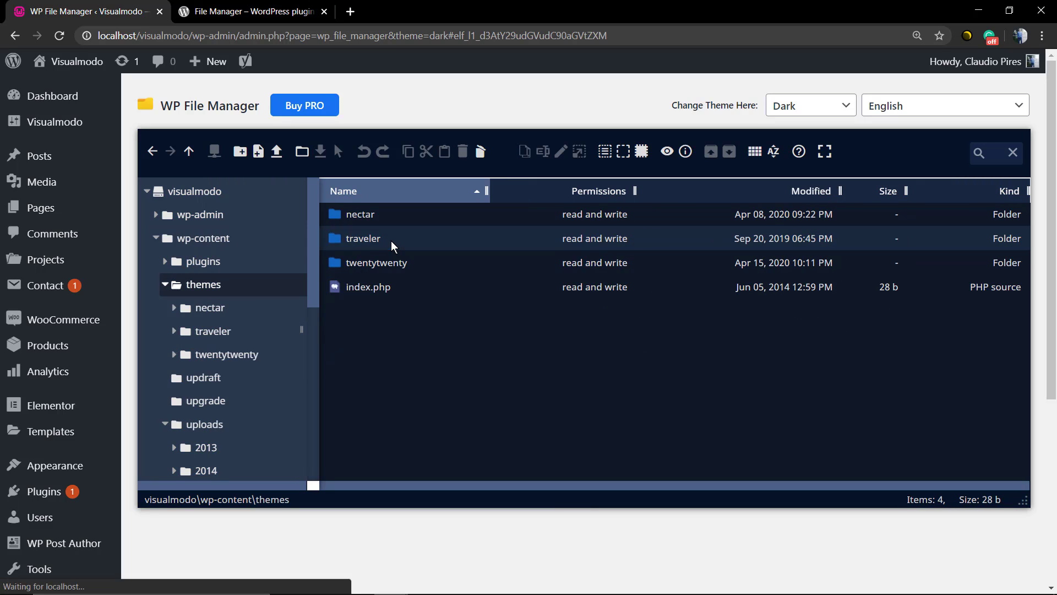
pyautogui.rightClick(414, 267)
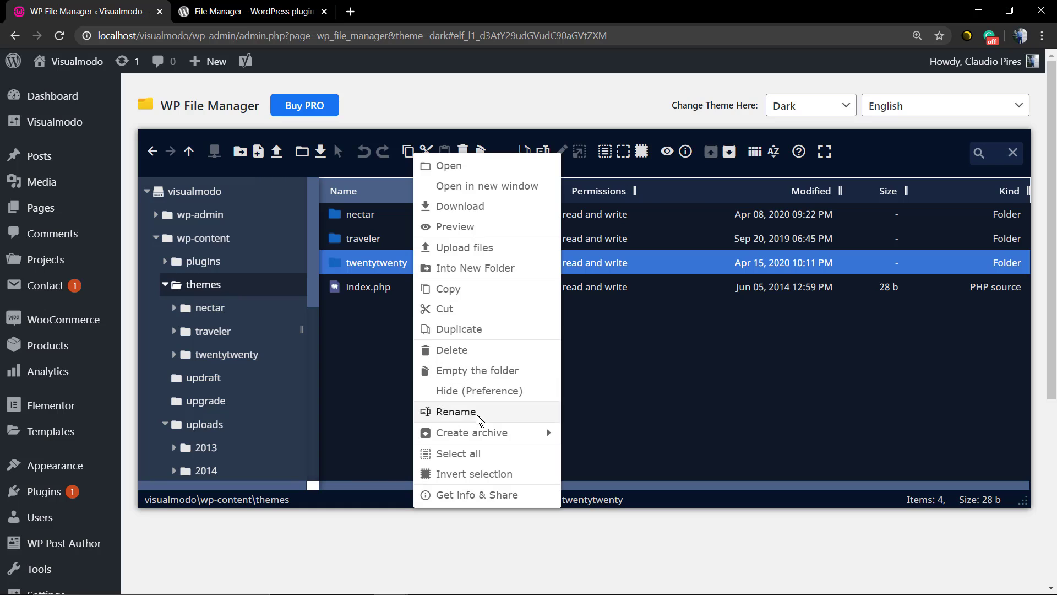
pyautogui.click(484, 207)
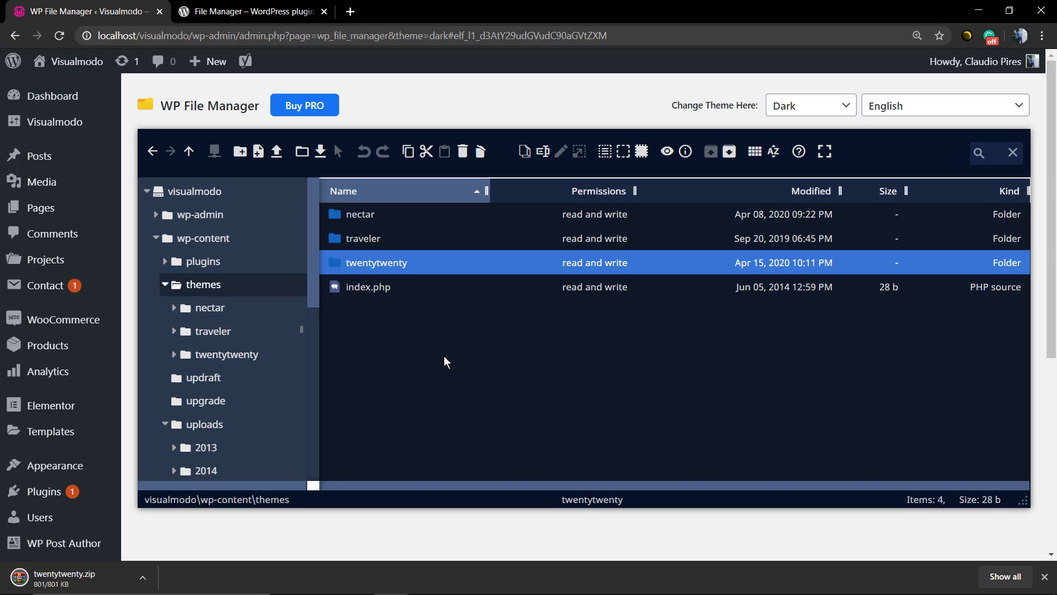
pyautogui.click(1044, 576)
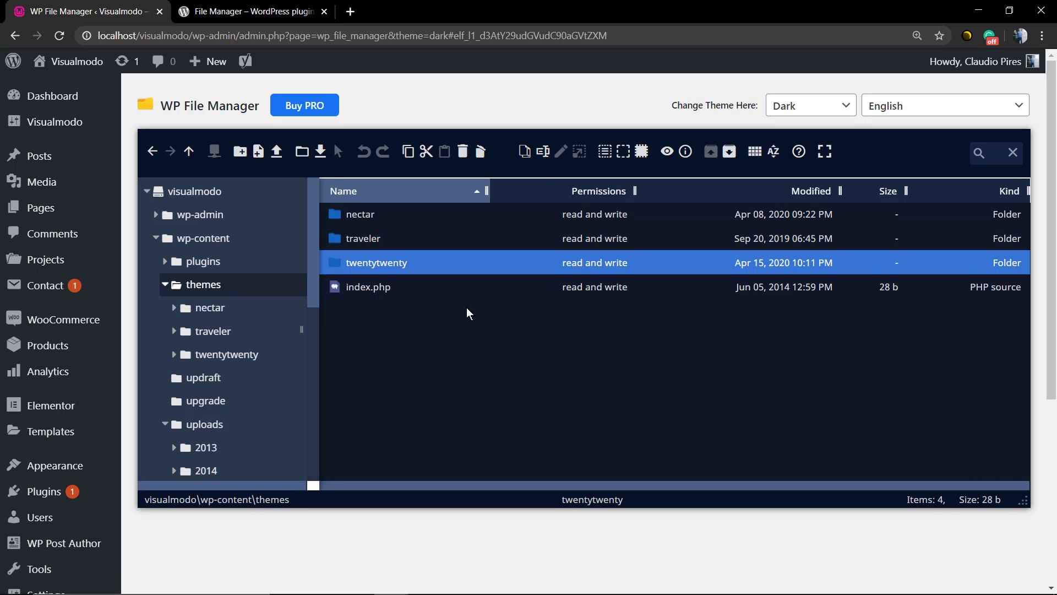
# Step: Permanently delete the twentytwenty folder from the themes folder
pyautogui.rightClick(394, 269)
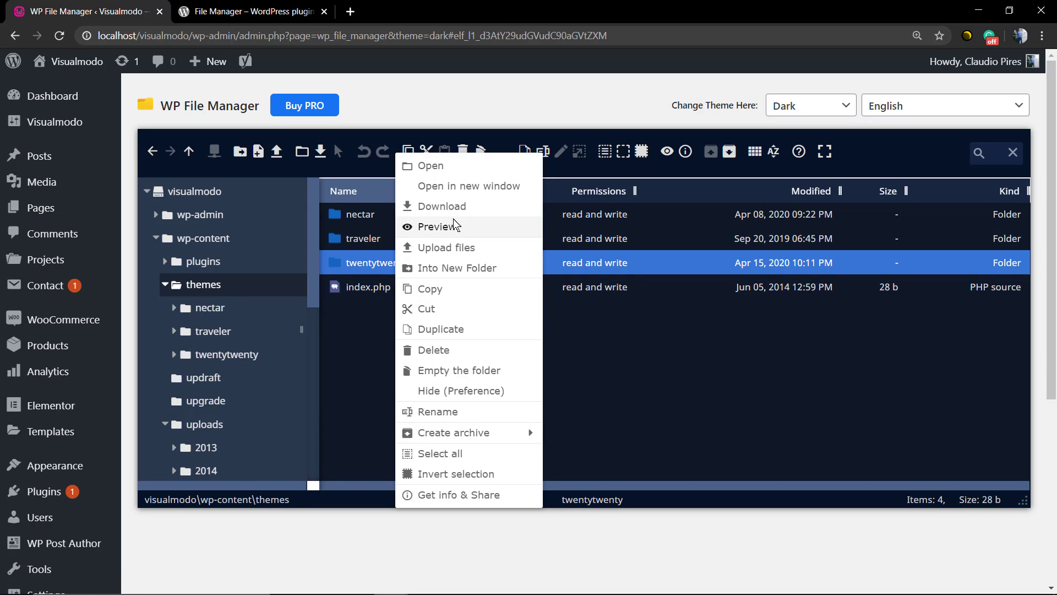
pyautogui.click(435, 350)
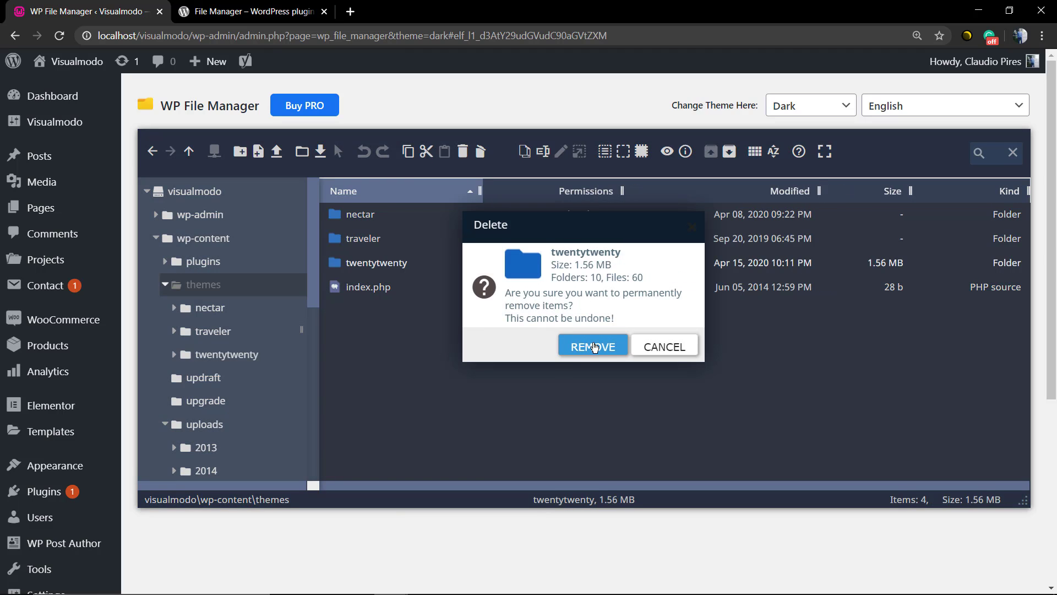
pyautogui.click(593, 346)
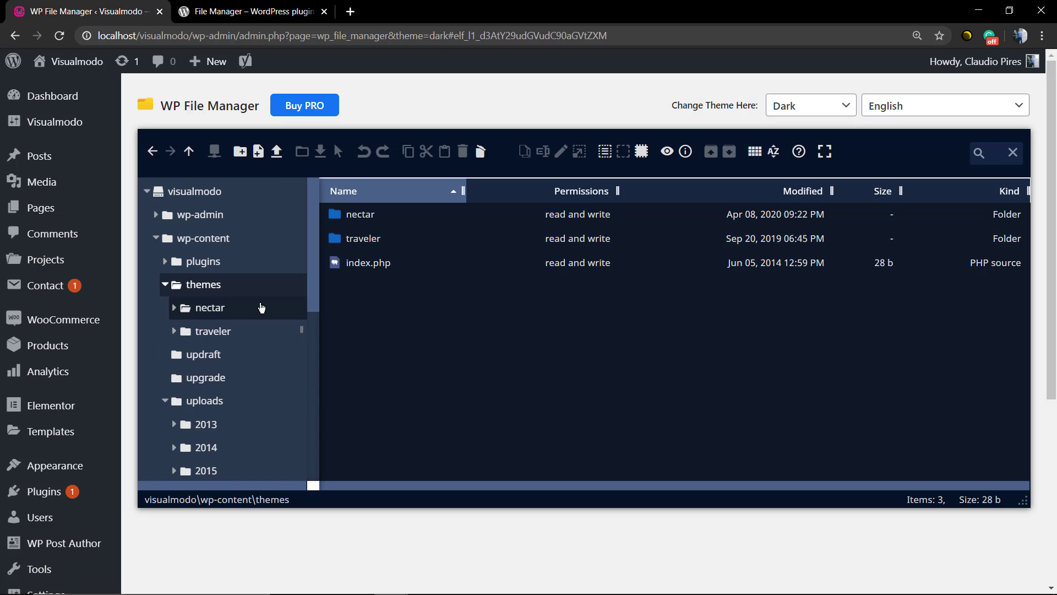
# Step: Look through the contents of the plugins folder and the folder tree below it
pyautogui.click(252, 264)
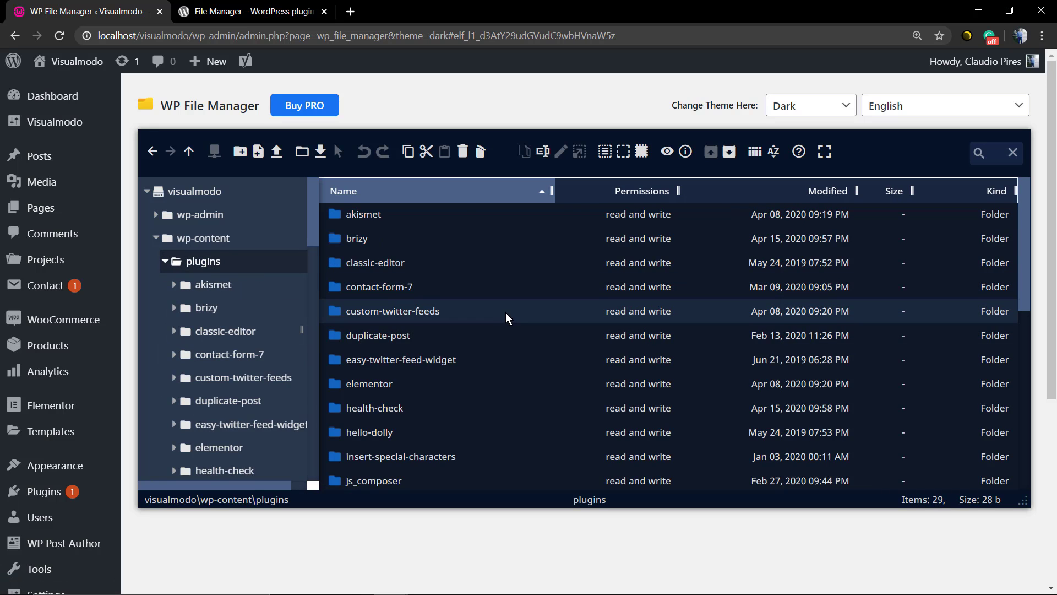
pyautogui.scroll(-8, 504, 318)
pyautogui.scroll(8, 494, 336)
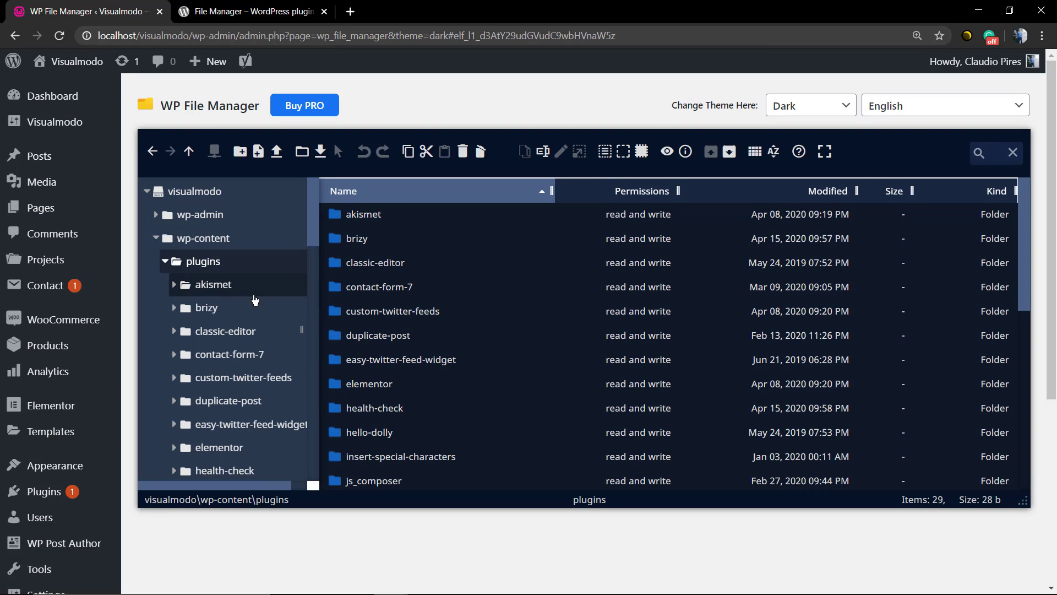
pyautogui.scroll(-1, 246, 305)
pyautogui.scroll(-10, 245, 305)
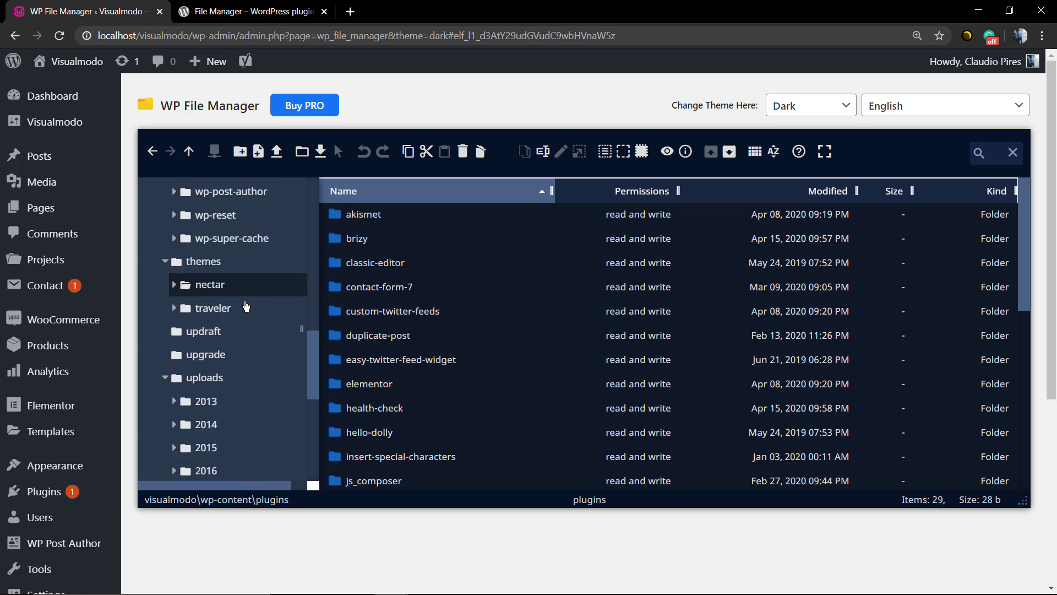
pyautogui.scroll(10, 244, 302)
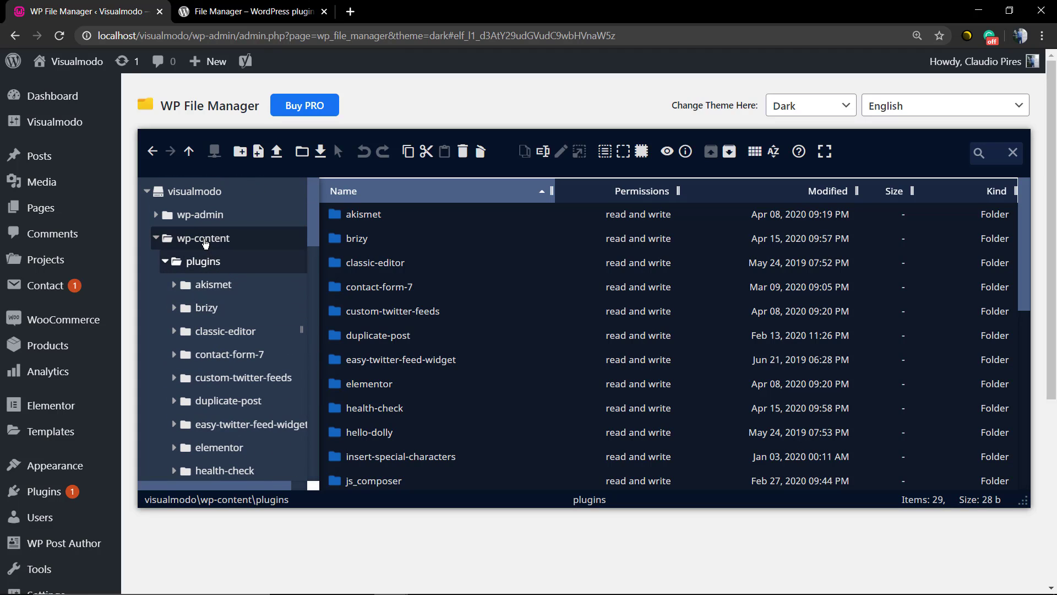
# Step: Browse the uploads folder in wp-content and look into the 04 and 03 subfolders of 2020
pyautogui.click(213, 238)
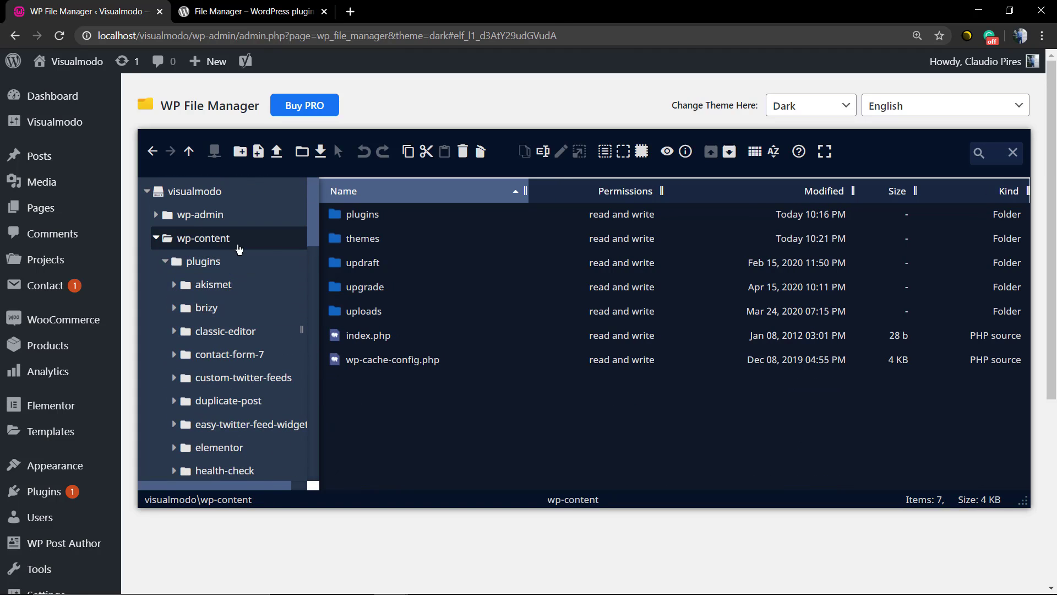
pyautogui.click(430, 312)
pyautogui.doubleClick(430, 313)
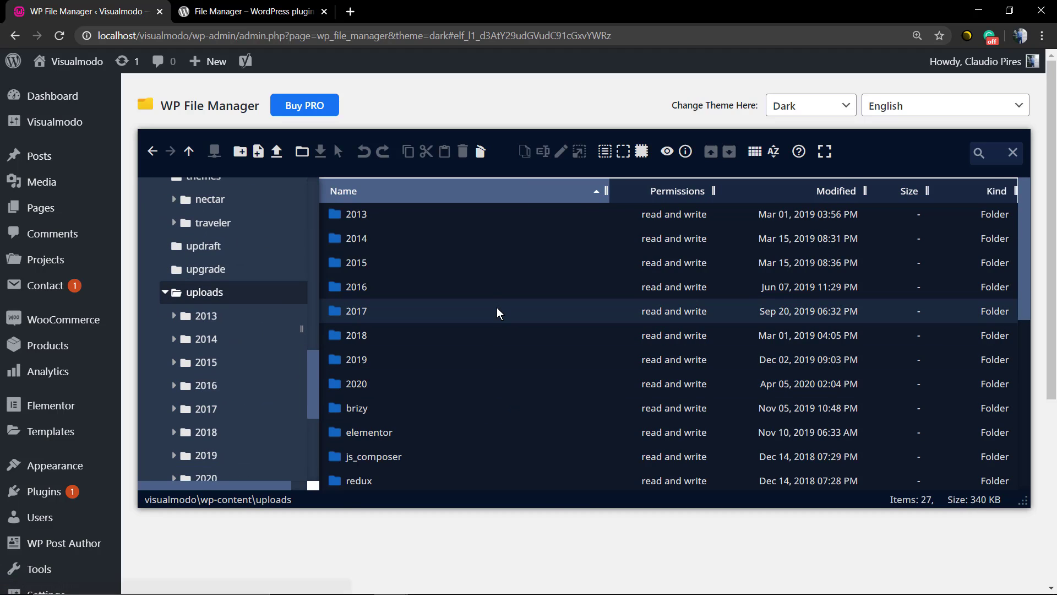
pyautogui.scroll(-5, 496, 308)
pyautogui.scroll(6, 496, 313)
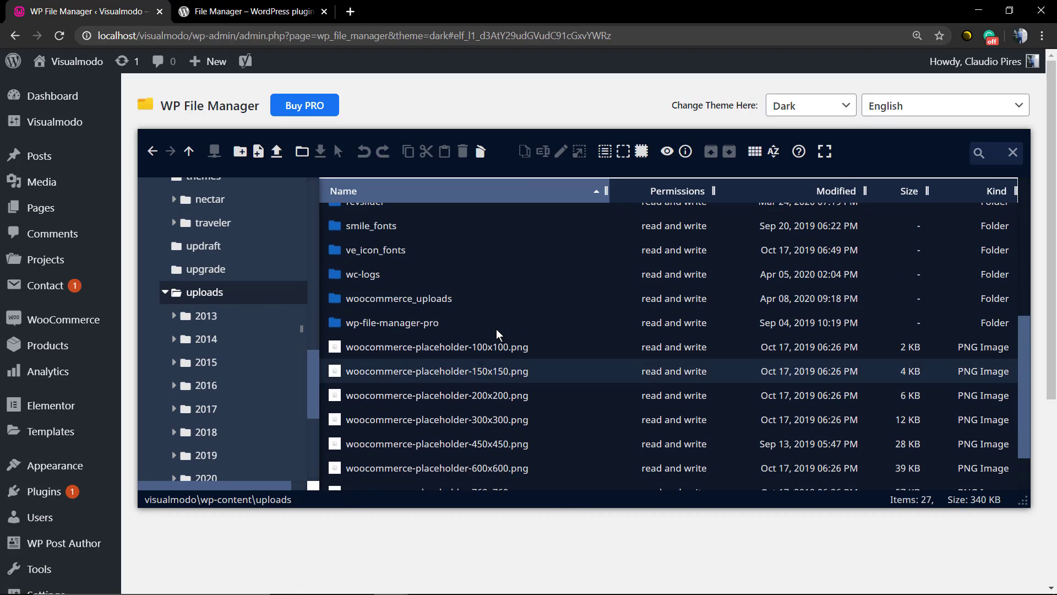
pyautogui.doubleClick(439, 381)
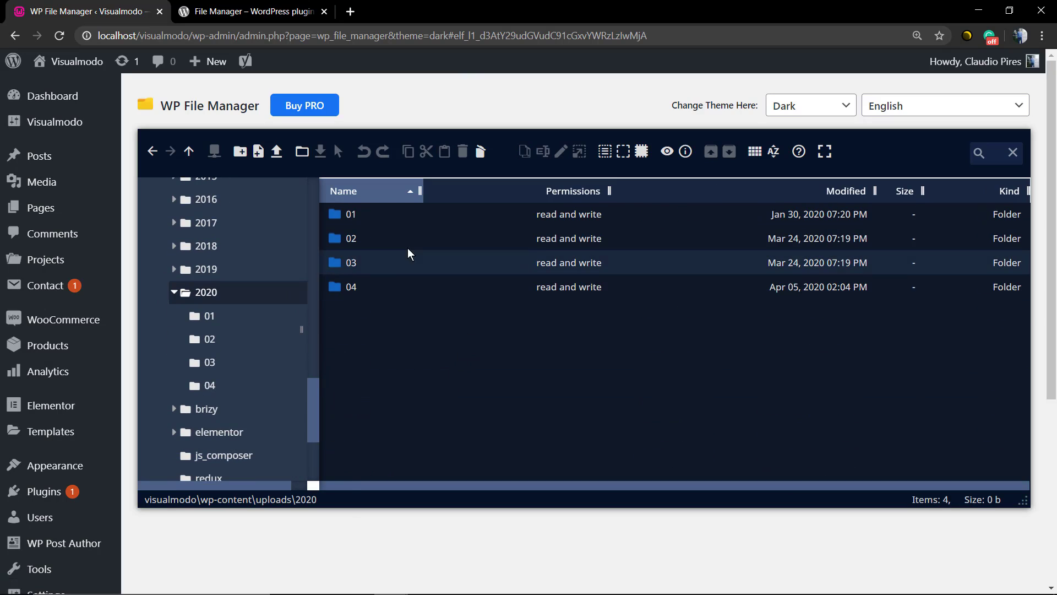
pyautogui.click(395, 287)
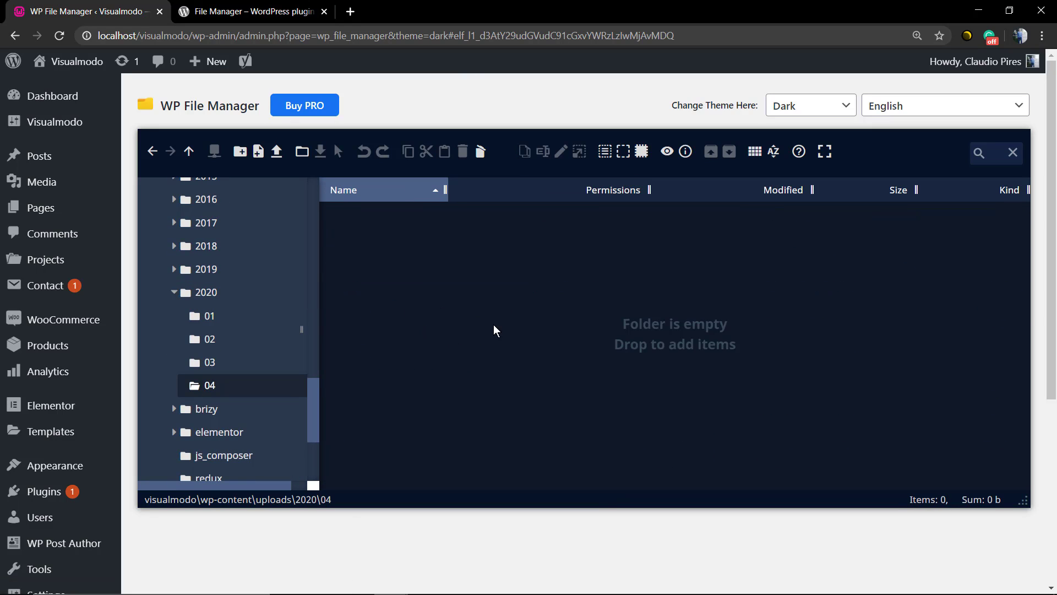
pyautogui.click(250, 359)
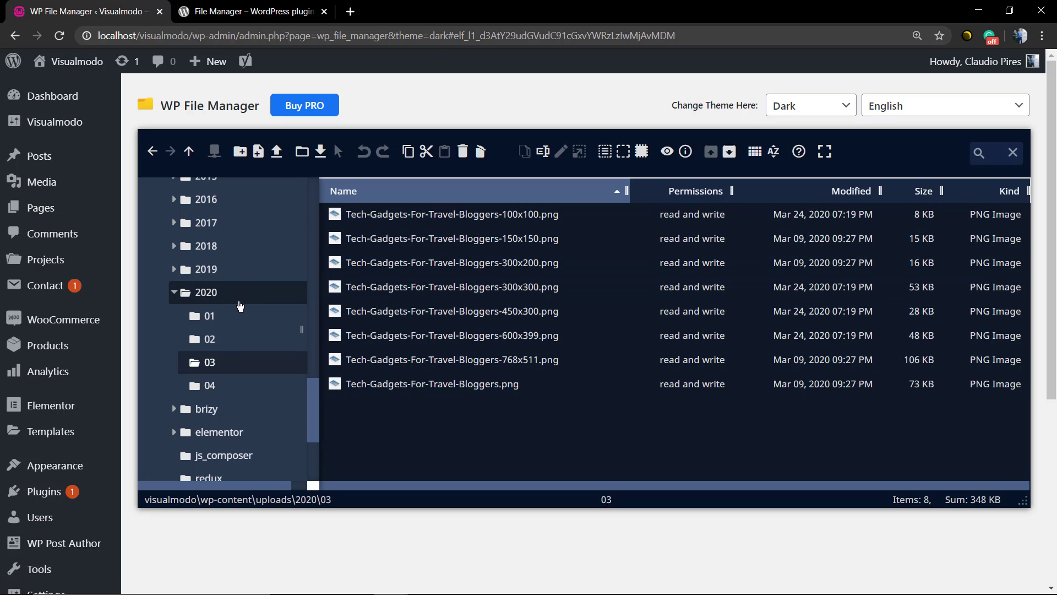
# Step: Upload twentytwenty.zip from the computer's Downloads folder into the site's themes folder
pyautogui.scroll(-3, 242, 311)
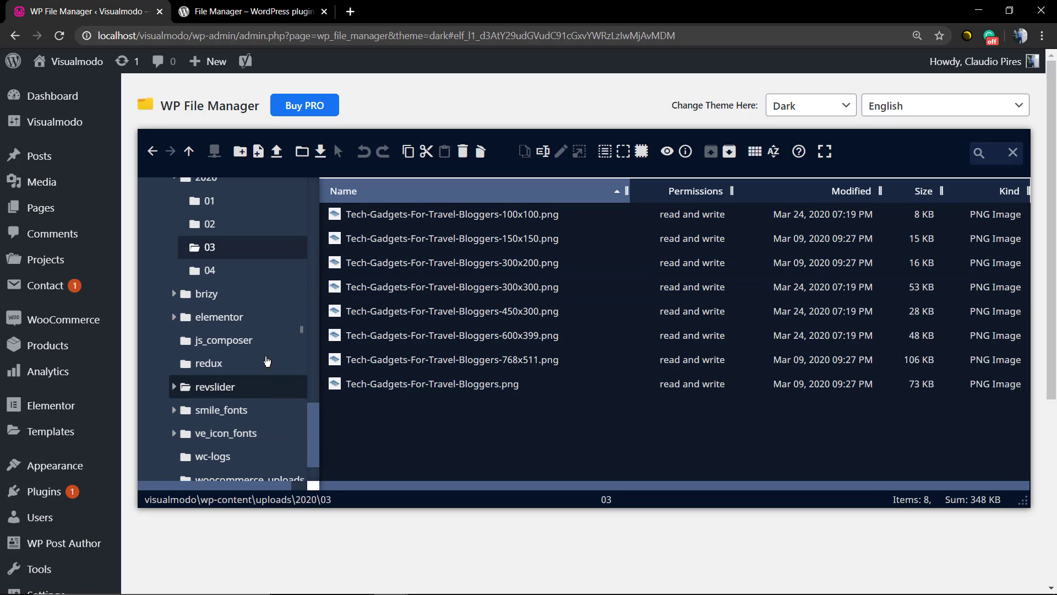
pyautogui.scroll(8, 264, 336)
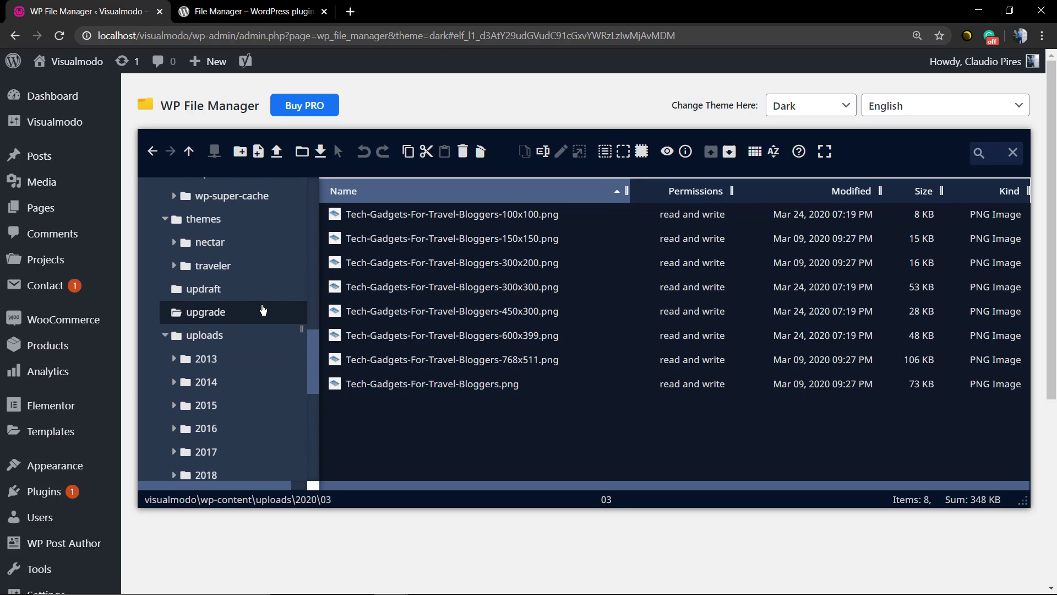
pyautogui.click(302, 227)
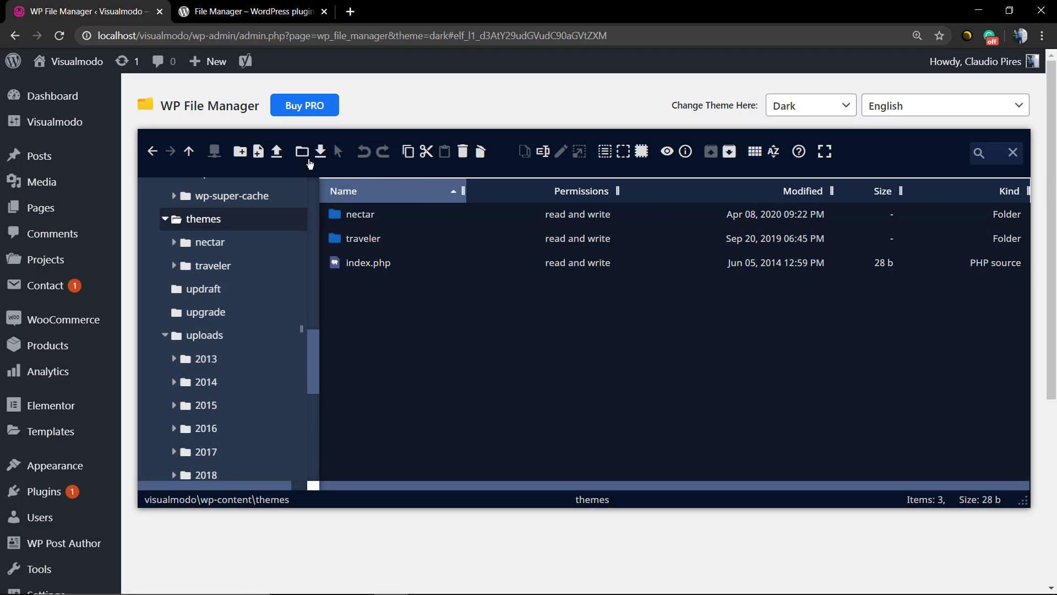
pyautogui.click(277, 152)
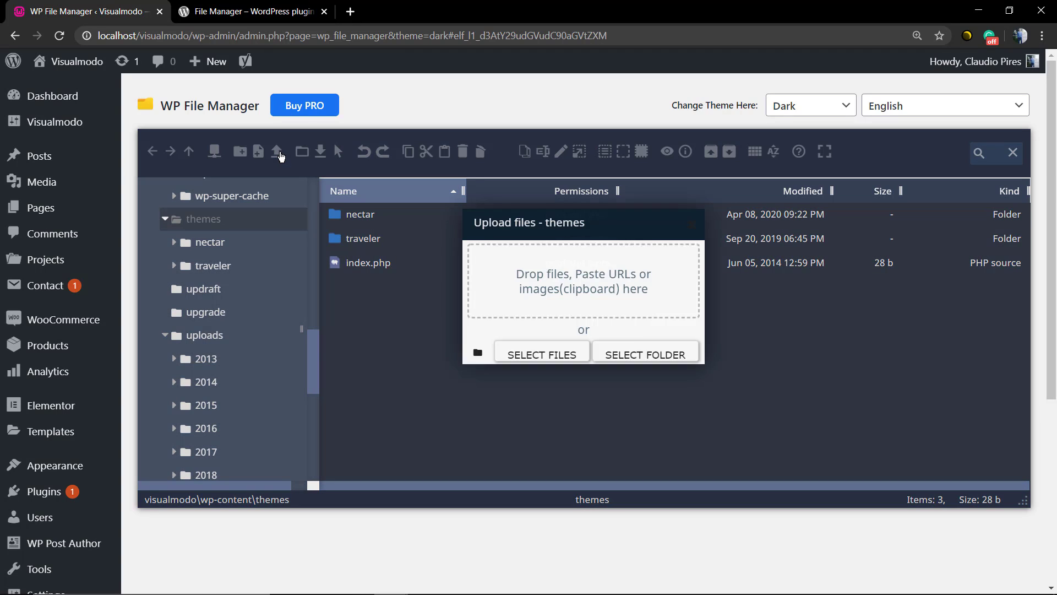
pyautogui.click(538, 356)
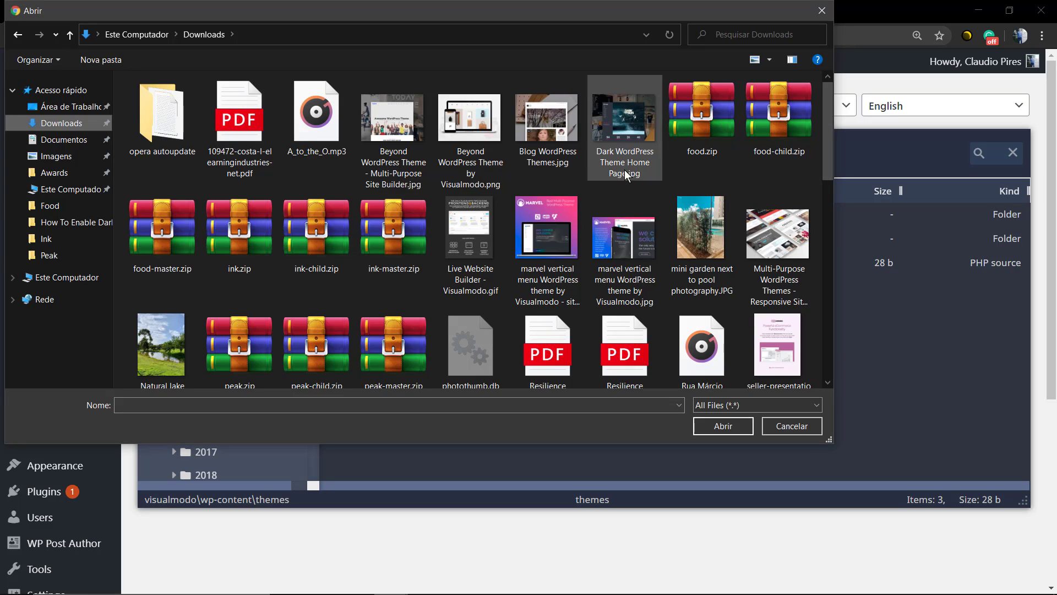
pyautogui.scroll(-10, 388, 262)
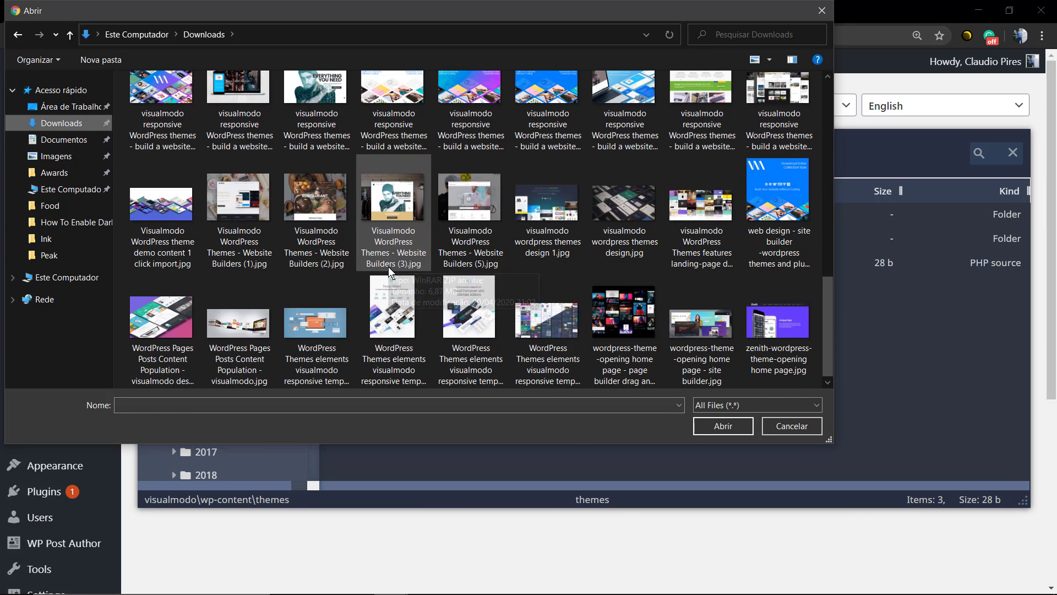
pyautogui.scroll(5, 398, 264)
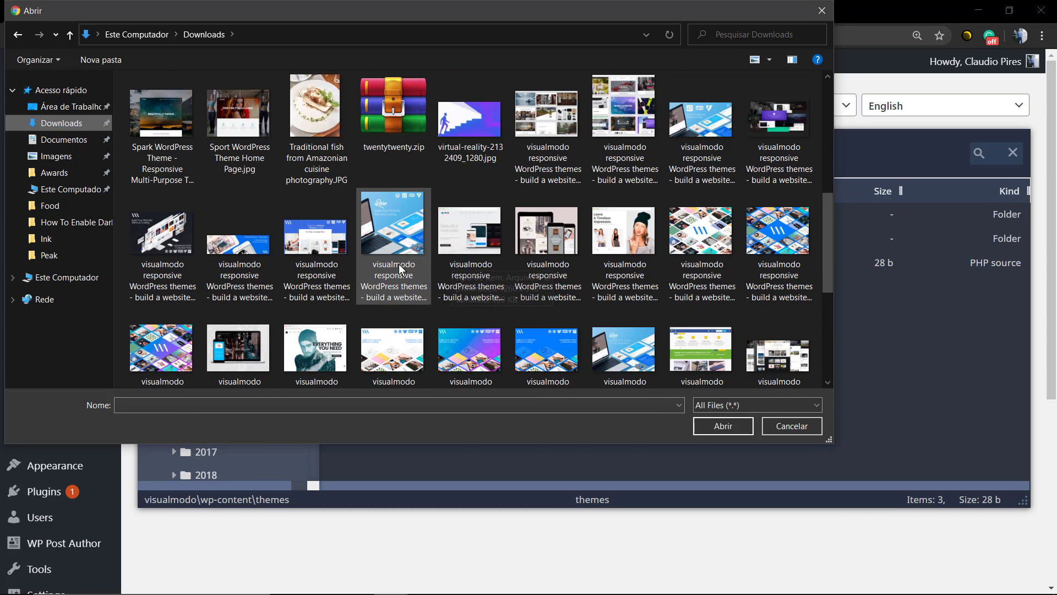
pyautogui.doubleClick(405, 118)
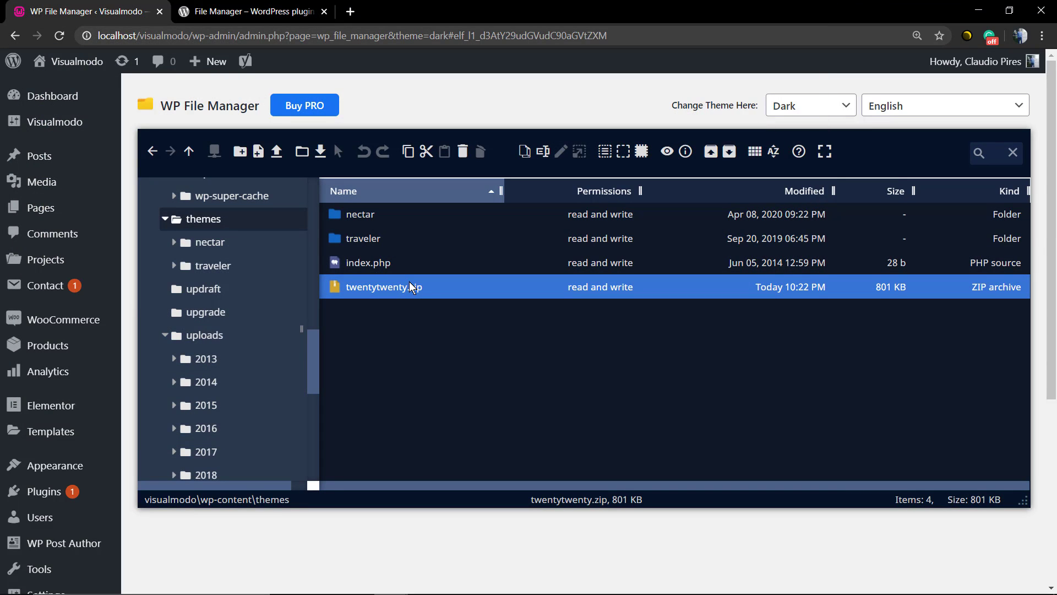
# Step: Extract twentytwenty.zip directly into the themes folder, allowing old files to be replaced
pyautogui.rightClick(433, 287)
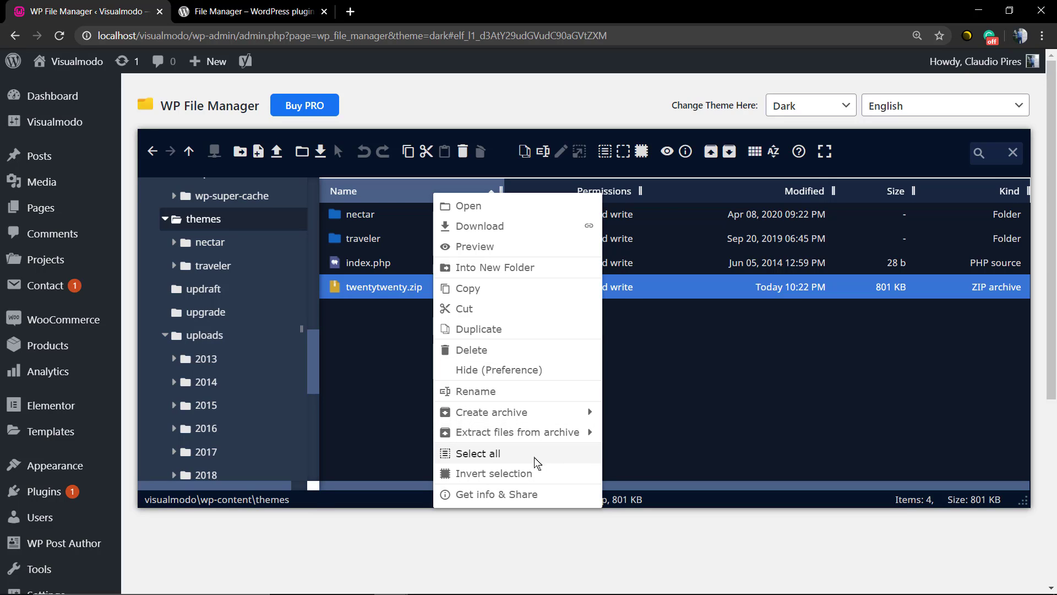
pyautogui.moveTo(505, 433)
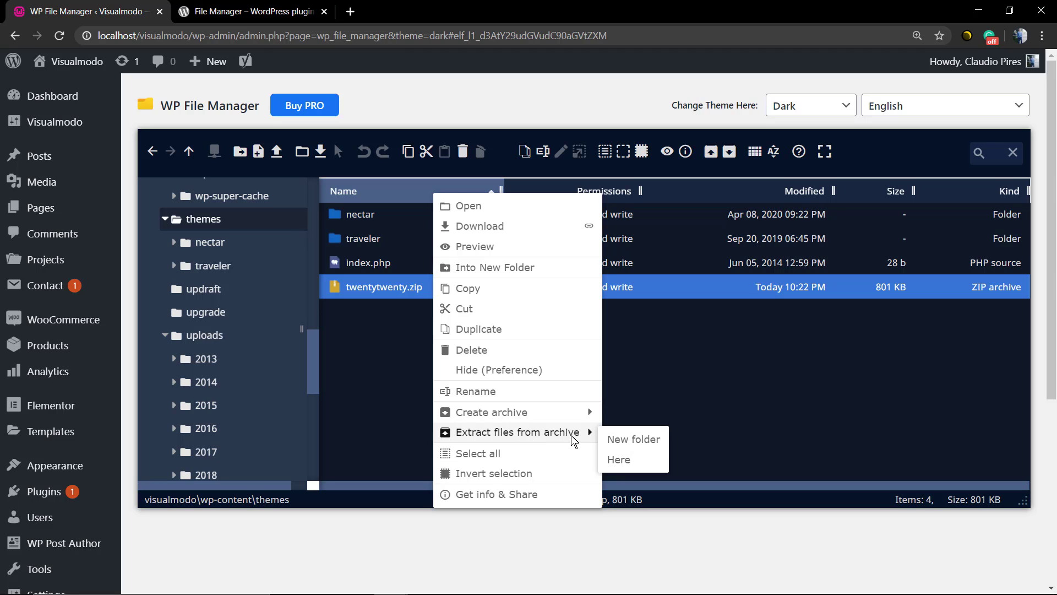
pyautogui.click(618, 459)
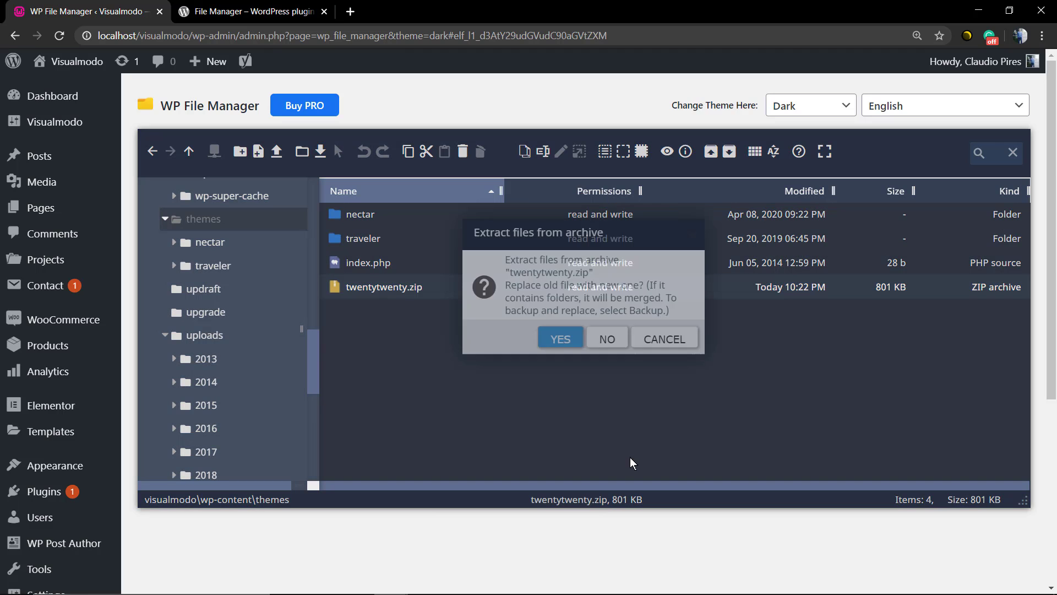
pyautogui.click(552, 341)
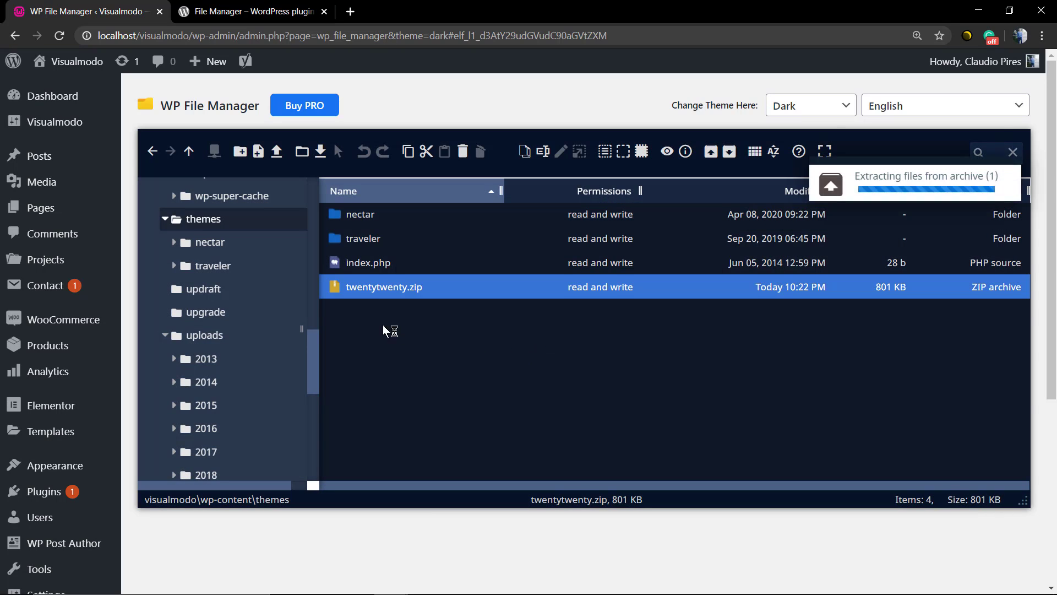
# Step: Delete the twentytwenty.zip archive from the themes folder
pyautogui.click(425, 313)
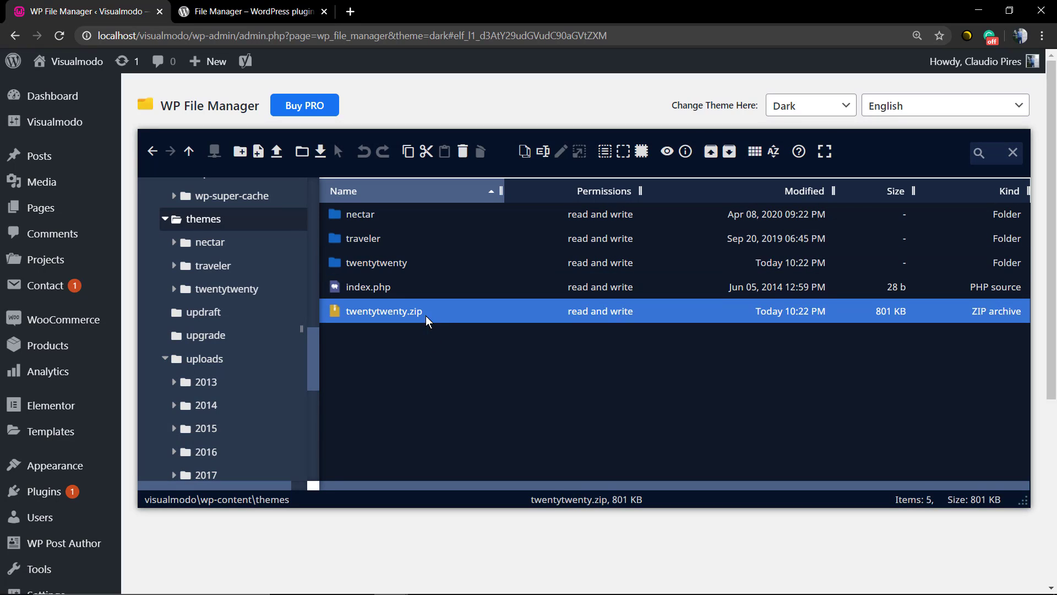
pyautogui.press('Delete')
pyautogui.press('Return')
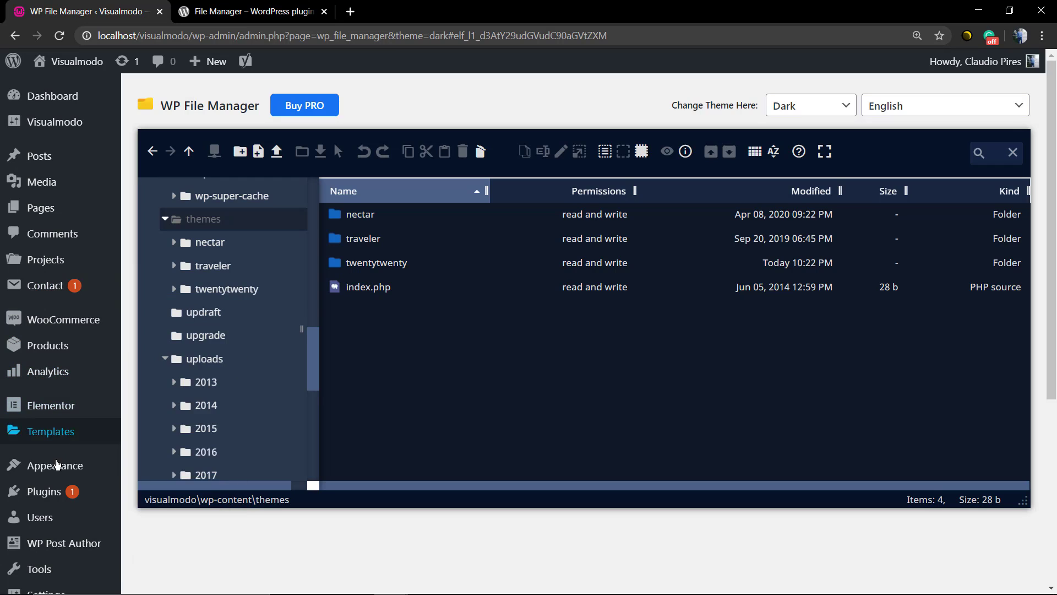
# Step: Go to the site's Themes page and view the details of the Twenty Twenty theme
pyautogui.moveTo(101, 462)
pyautogui.click(147, 443)
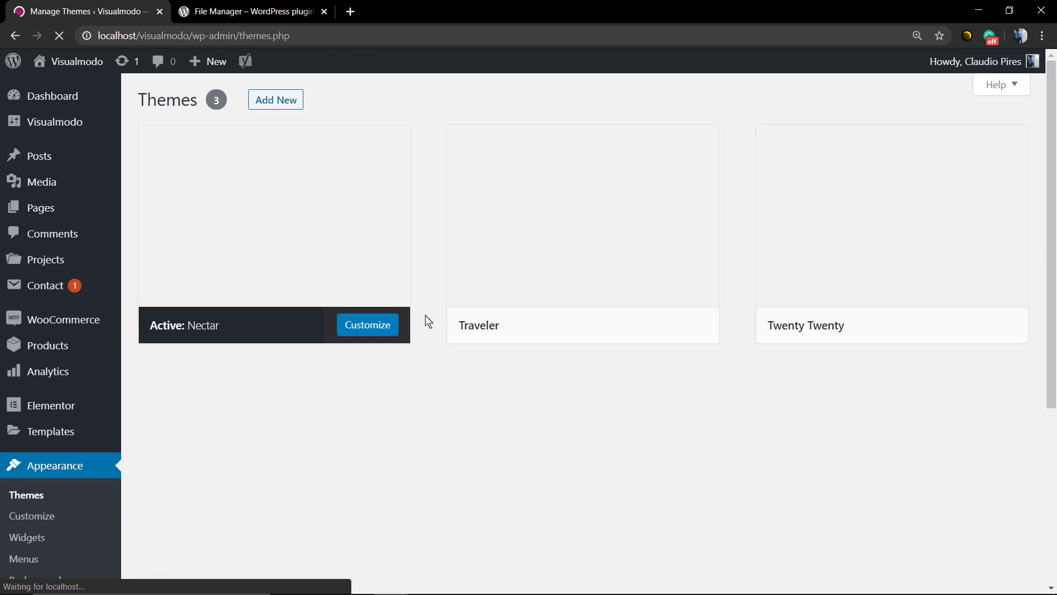
pyautogui.click(850, 229)
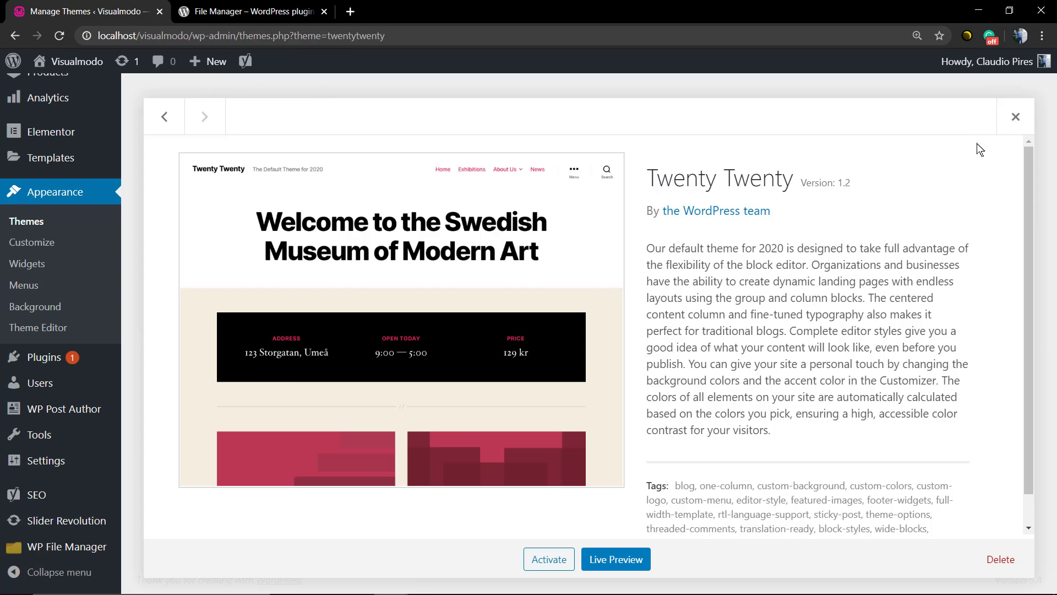
# Step: Close the Twenty Twenty theme details and open the wp-content folder in WP File Manager
pyautogui.click(1016, 116)
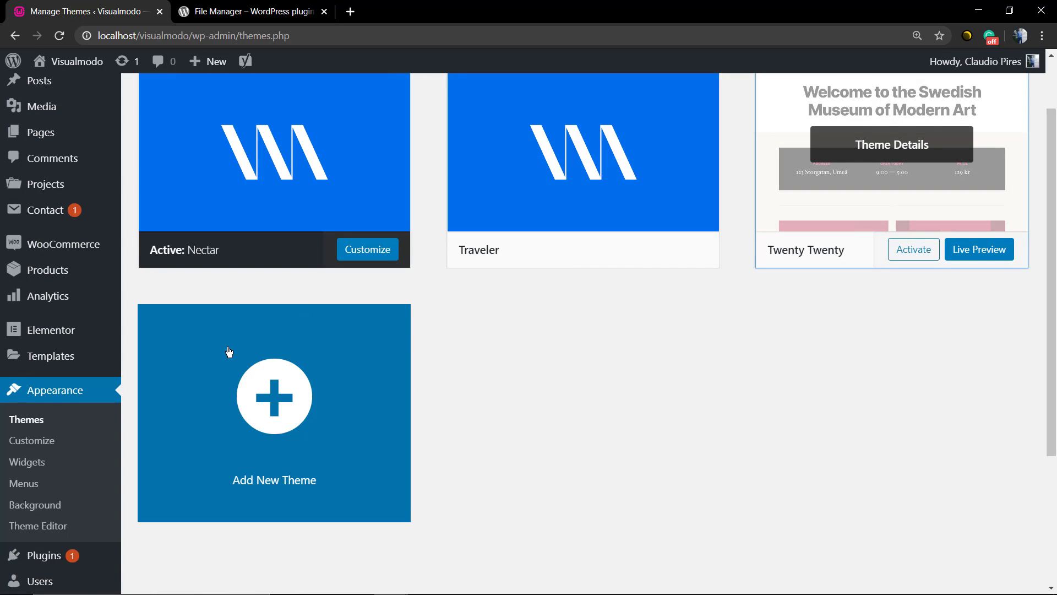
pyautogui.scroll(2, 190, 363)
pyautogui.scroll(-5, 78, 370)
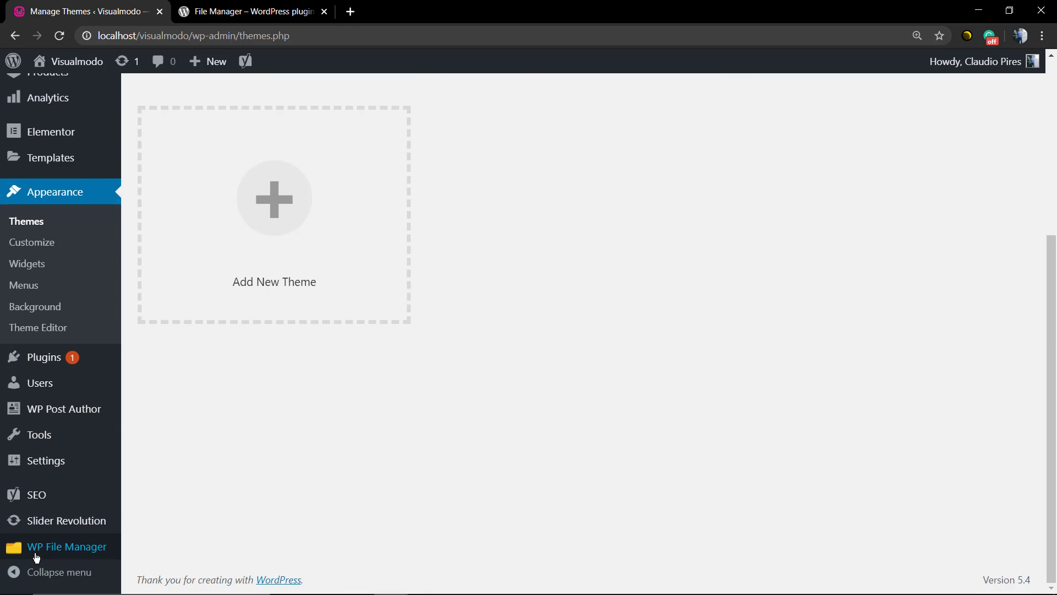
pyautogui.click(40, 552)
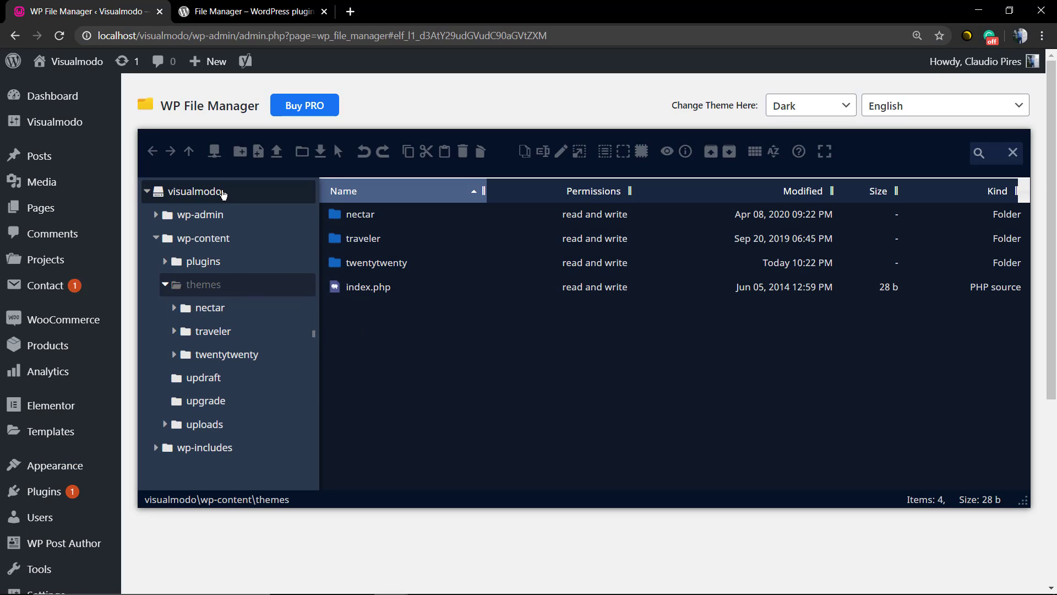
pyautogui.click(222, 247)
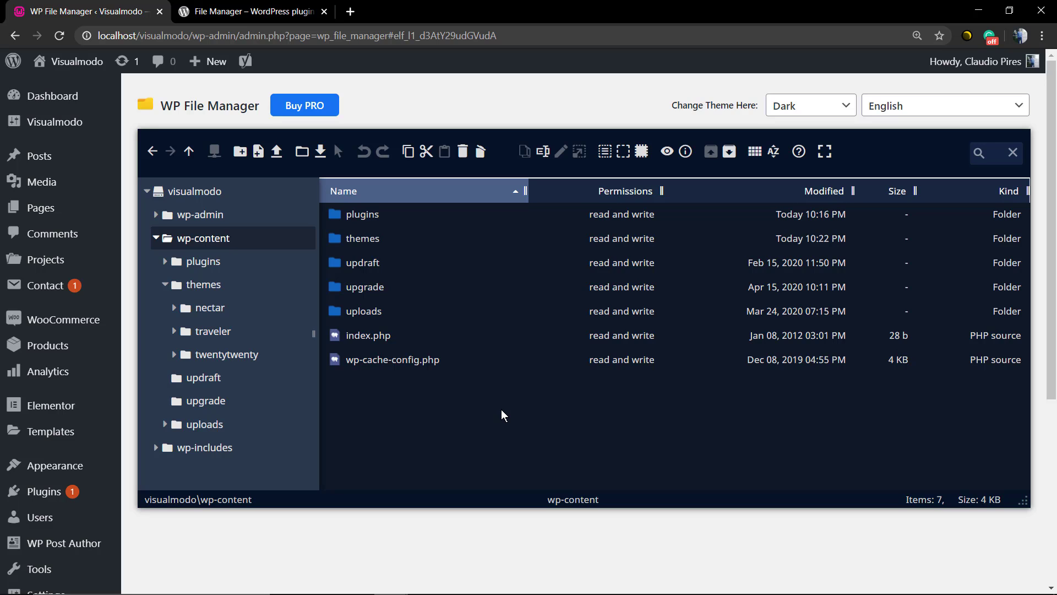
# Step: Try the Gray and Windows - 10 themes for the file manager and switch back to Dark
pyautogui.click(829, 111)
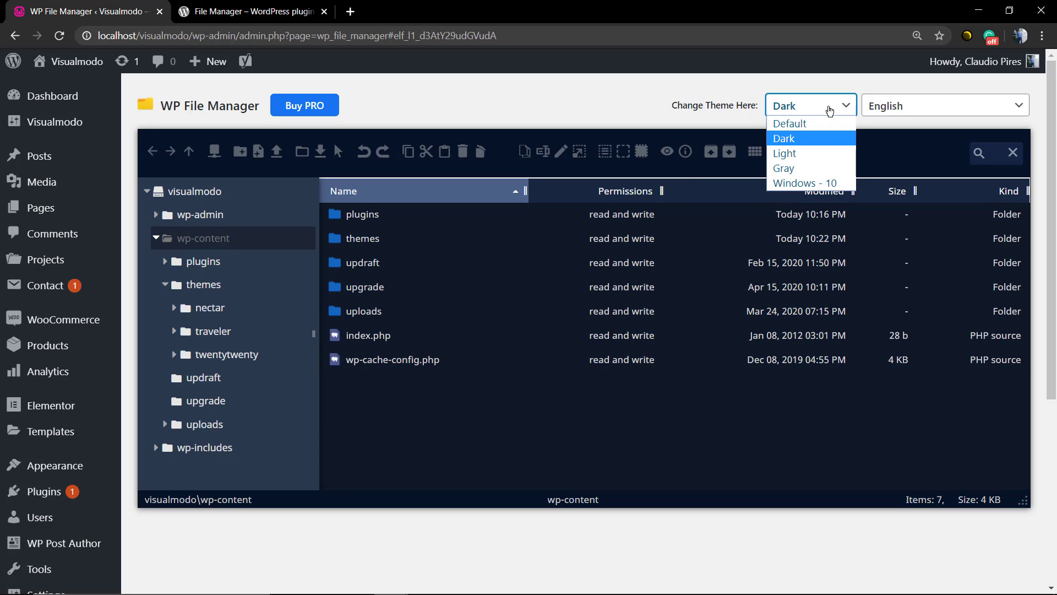
pyautogui.click(831, 165)
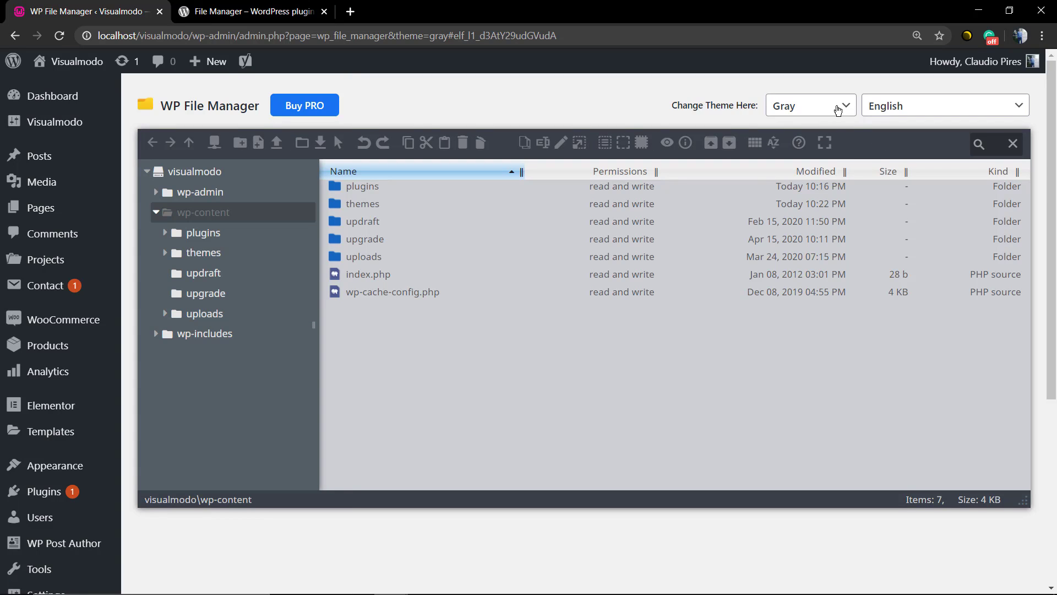
pyautogui.click(837, 108)
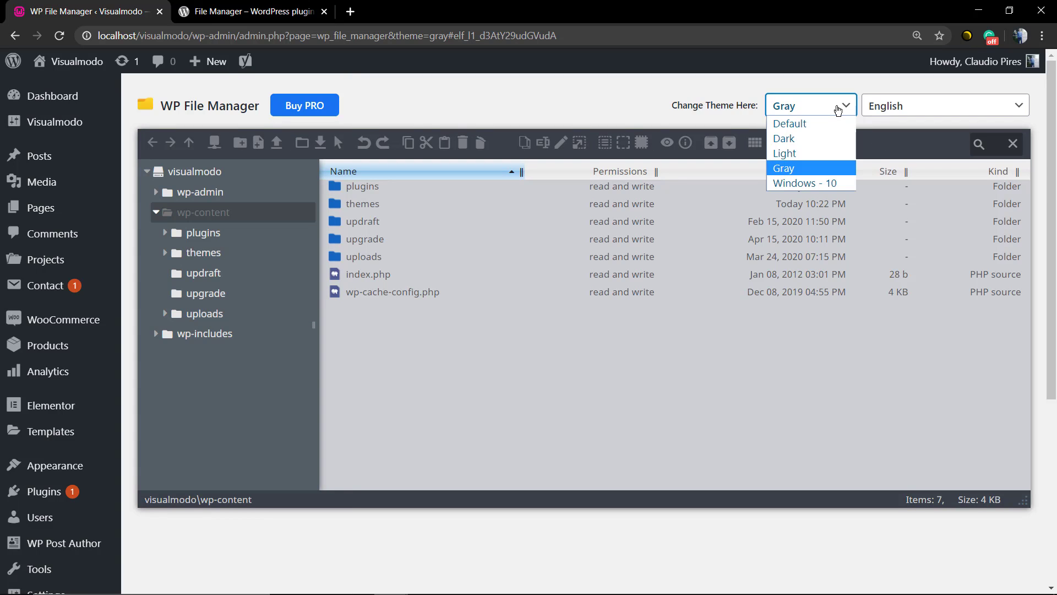
pyautogui.click(826, 180)
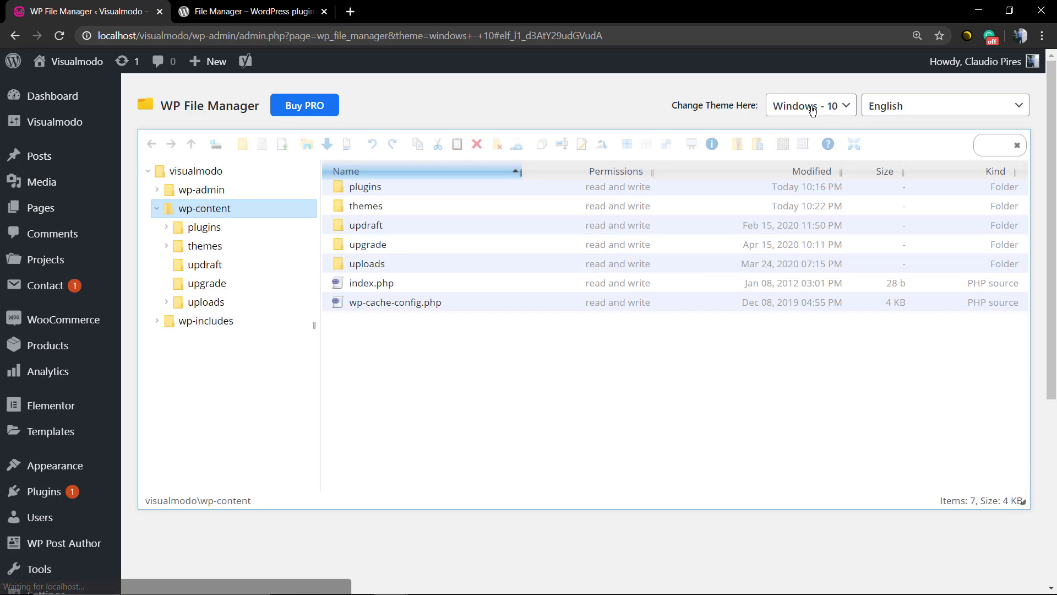
pyautogui.click(812, 108)
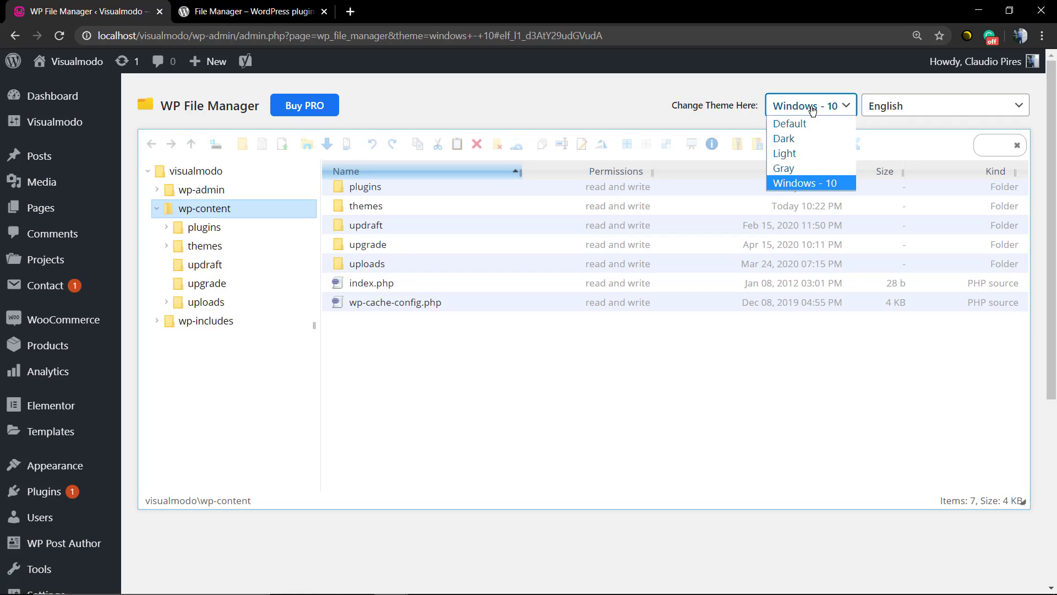
pyautogui.click(817, 137)
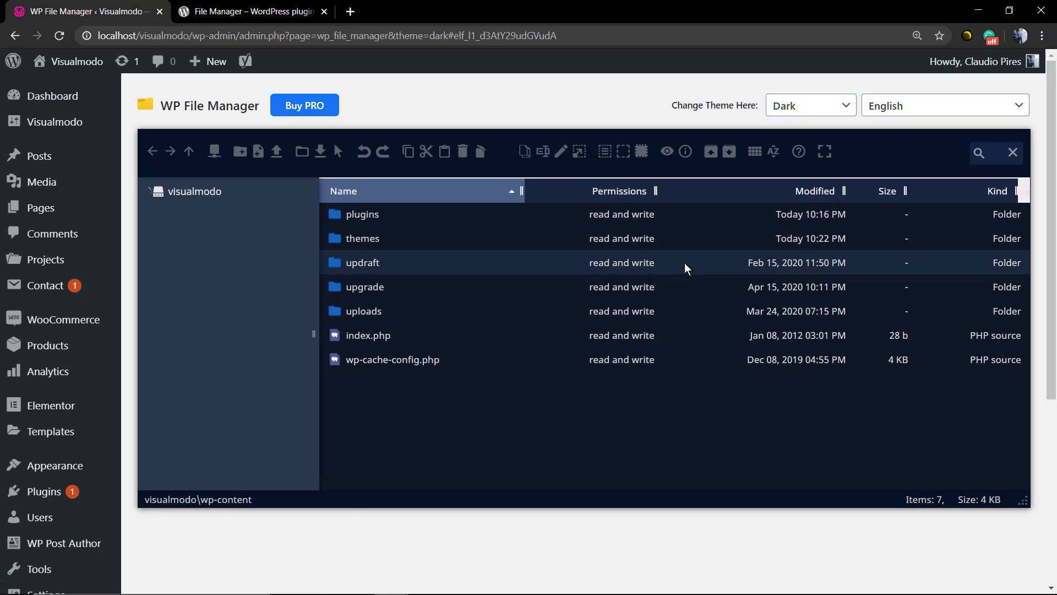